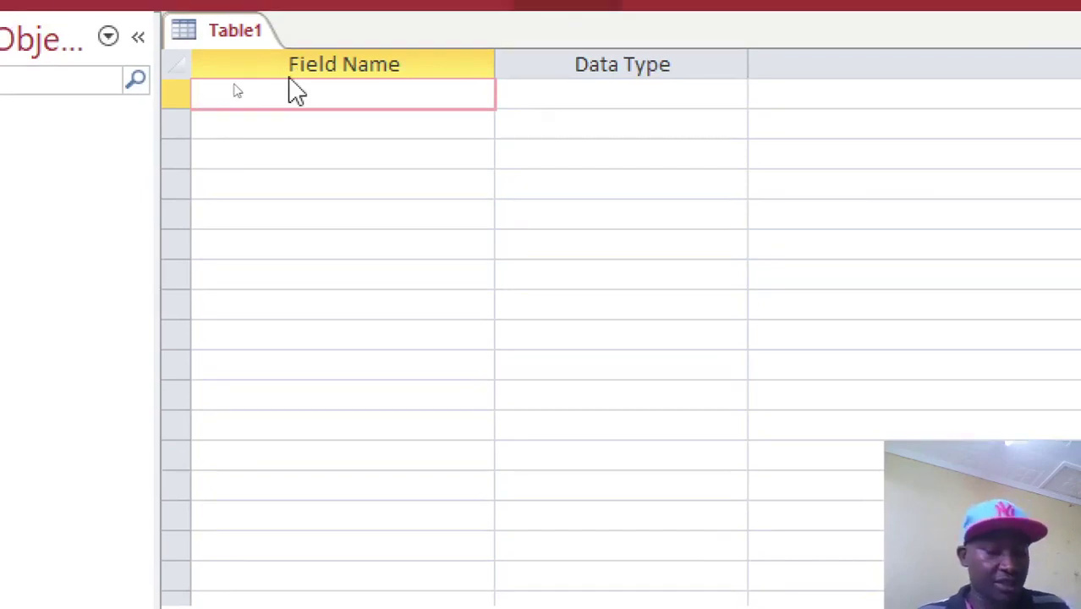
Enter the first three field names: id, PRODUCT and QTY.
{"action": "type", "text": "pR"}
{"action": "key", "text": "BackSpace"}
{"action": "key", "text": "BackSpace"}
{"action": "type", "text": "id"}
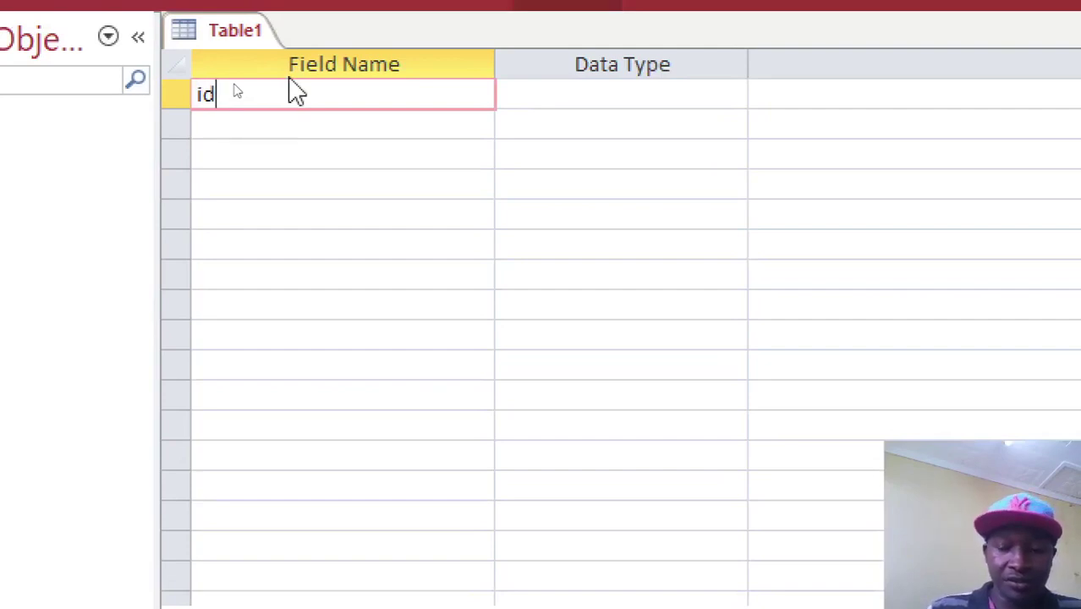
{"action": "key", "text": "Down"}
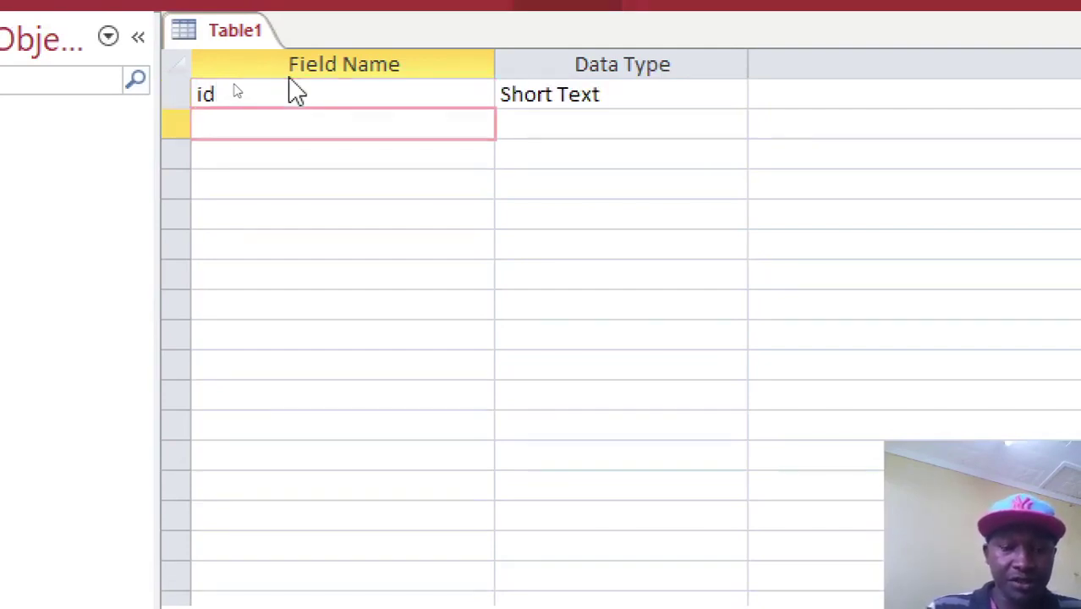
{"action": "type", "text": "PRODUCT"}
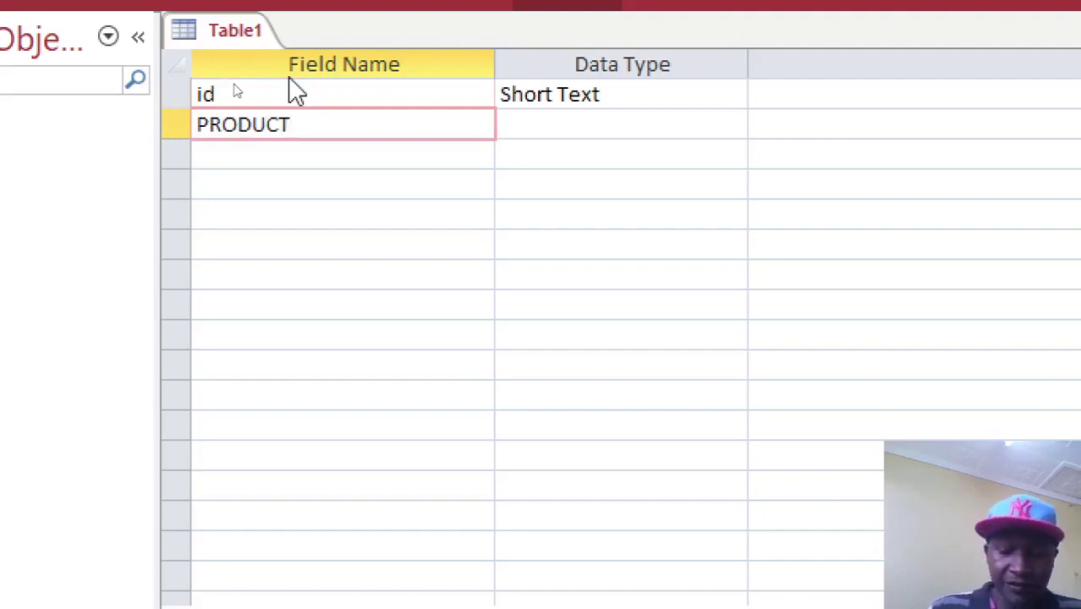
{"action": "key", "text": "Down"}
{"action": "type", "text": "QRT"}
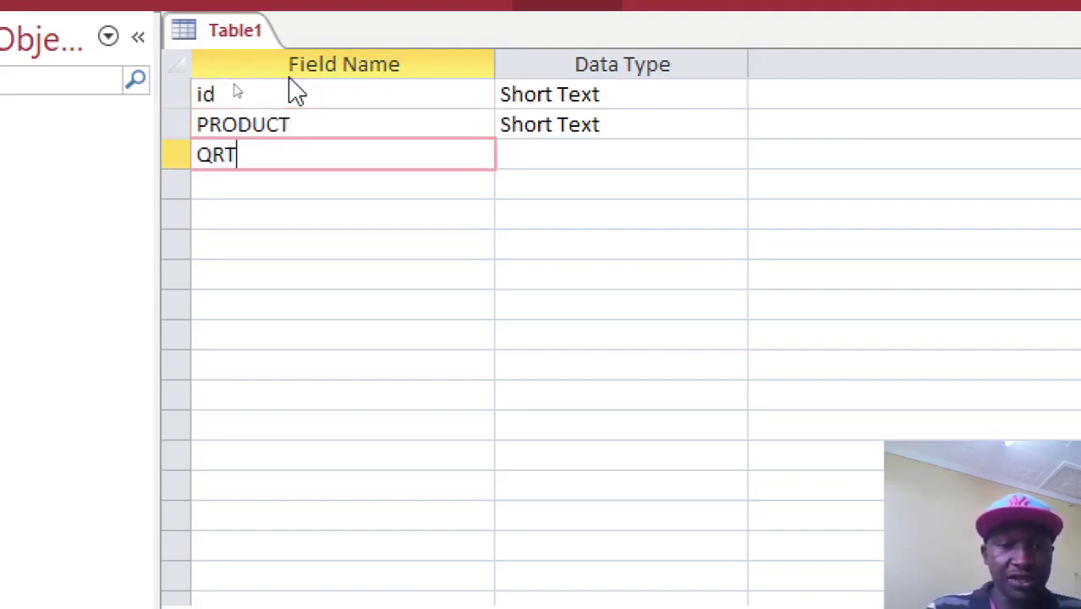
{"action": "key", "text": "BackSpace"}
{"action": "key", "text": "BackSpace"}
{"action": "type", "text": "TY"}
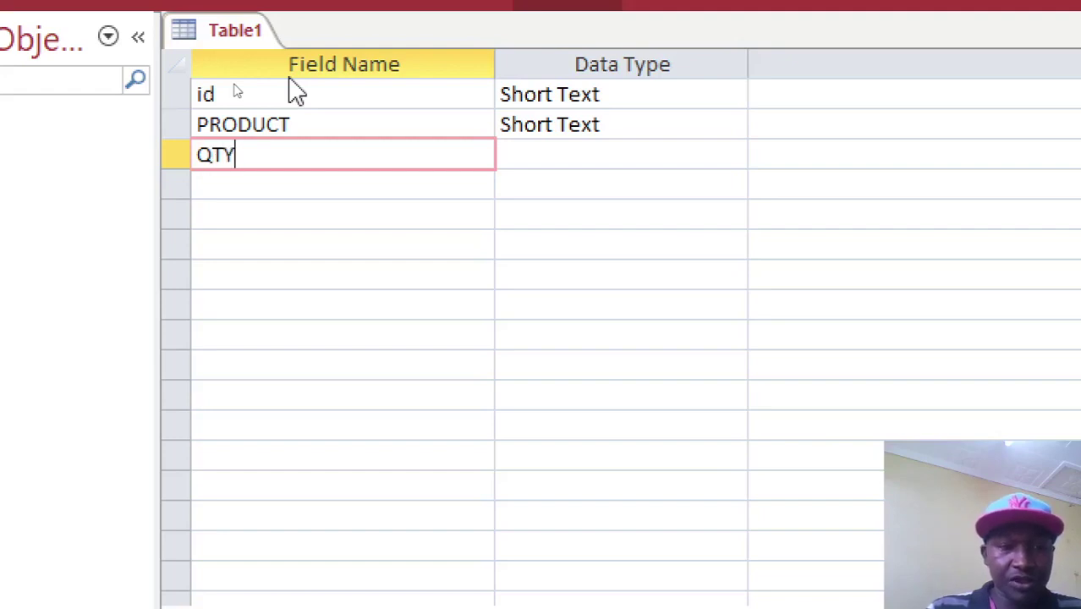
{"action": "key", "text": "Down"}
Add the remaining field names PRICE and AMOUNT_PAID.
{"action": "type", "text": "AMO"}
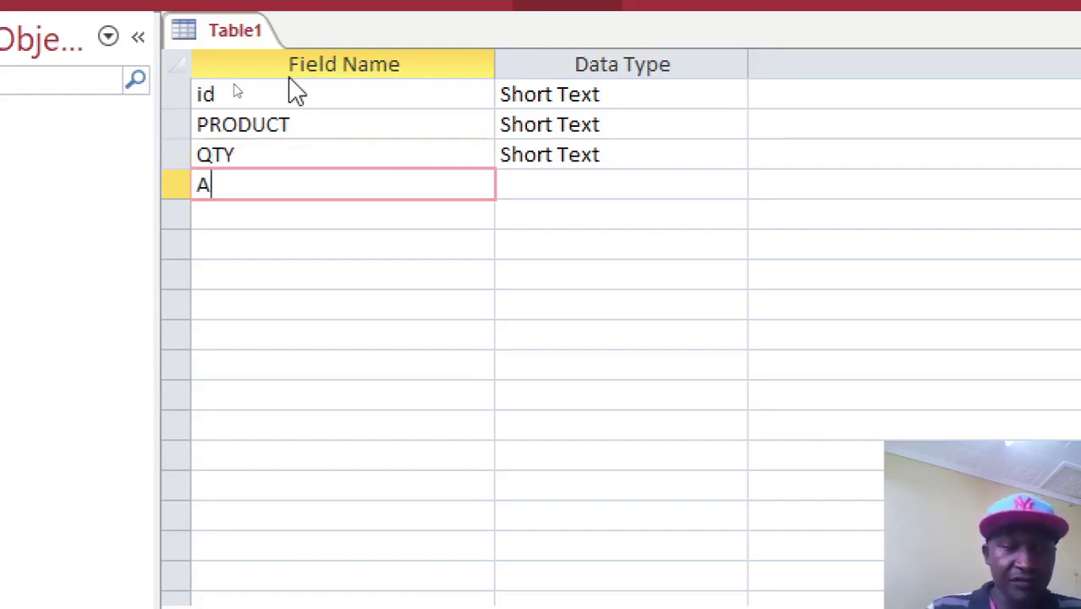
{"action": "key", "text": "BackSpace"}
{"action": "key", "text": "BackSpace"}
{"action": "key", "text": "BackSpace"}
{"action": "type", "text": "PRICE"}
{"action": "key", "text": "Down"}
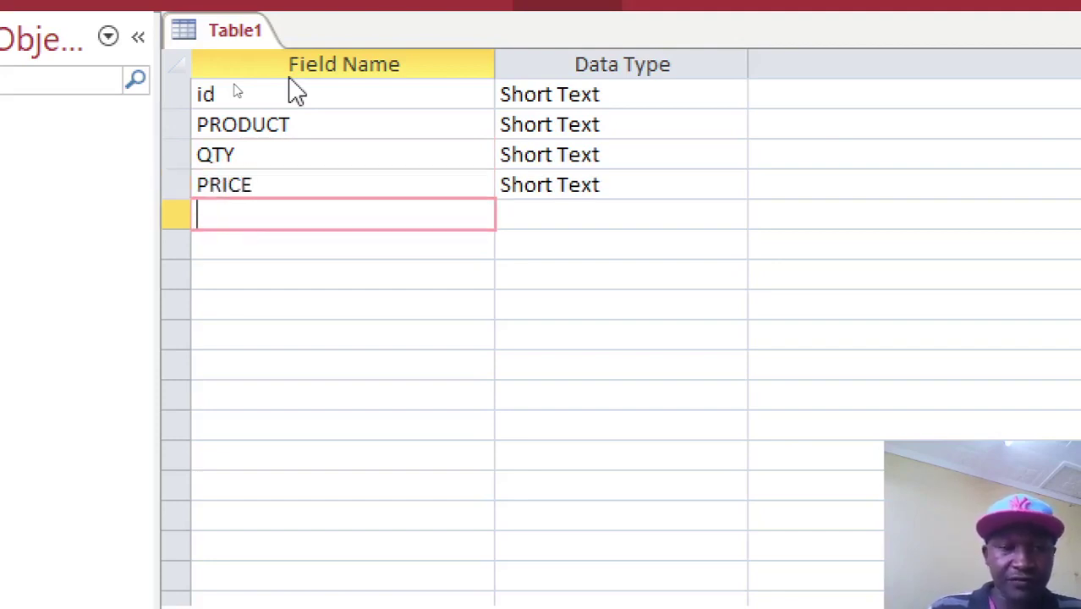
{"action": "type", "text": "AO"}
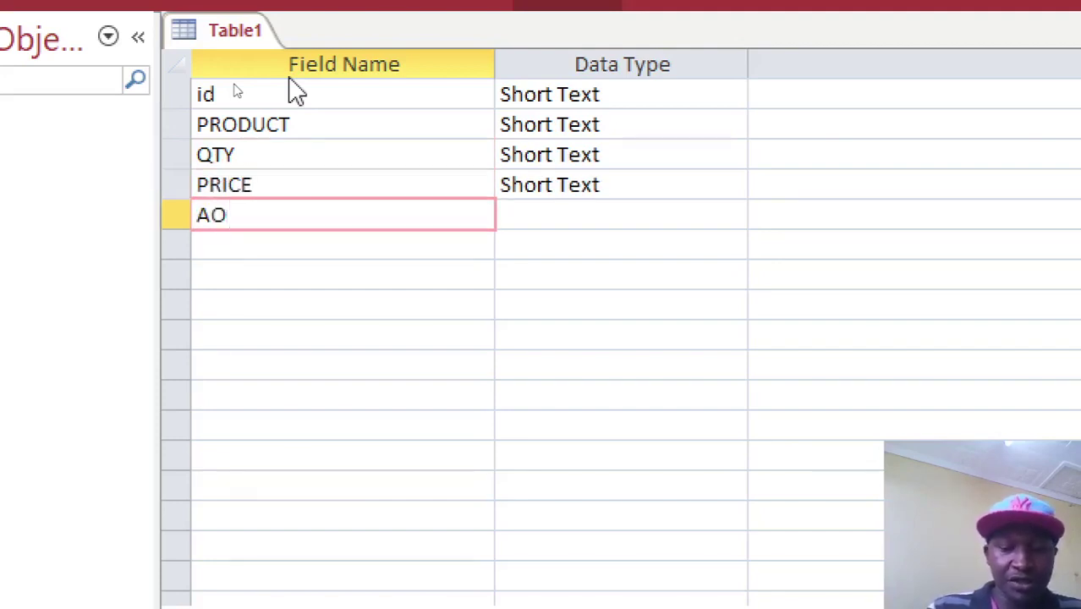
{"action": "key", "text": "BackSpace"}
{"action": "type", "text": "MOUNT "}
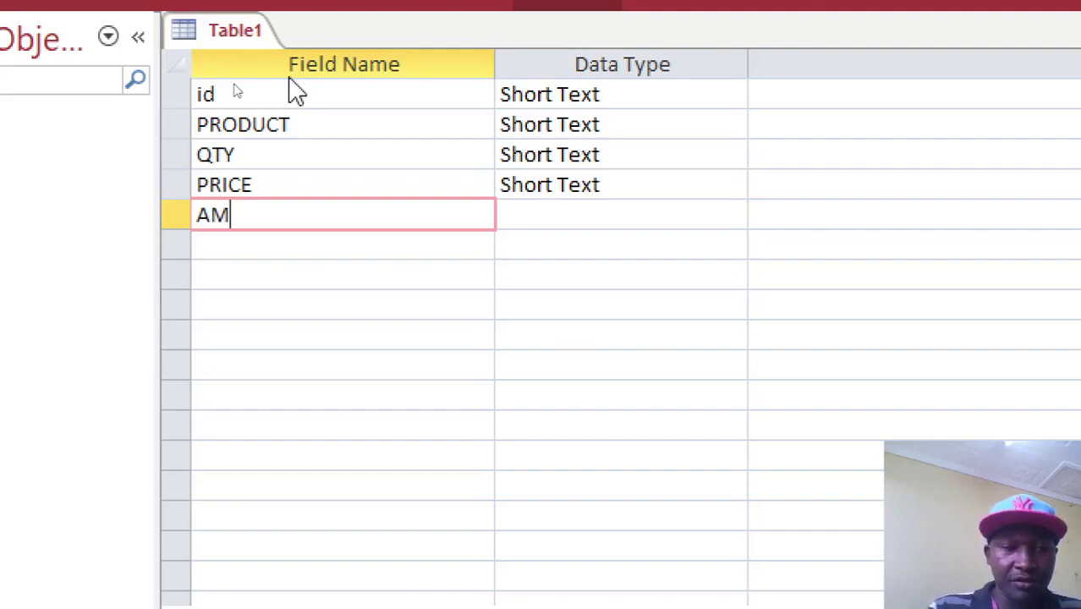
{"action": "type", "text": "PAI"}
{"action": "key", "text": "BackSpace"}
{"action": "key", "text": "BackSpace"}
{"action": "key", "text": "BackSpace"}
{"action": "key", "text": "BackSpace"}
{"action": "type", "text": "_PAID"}
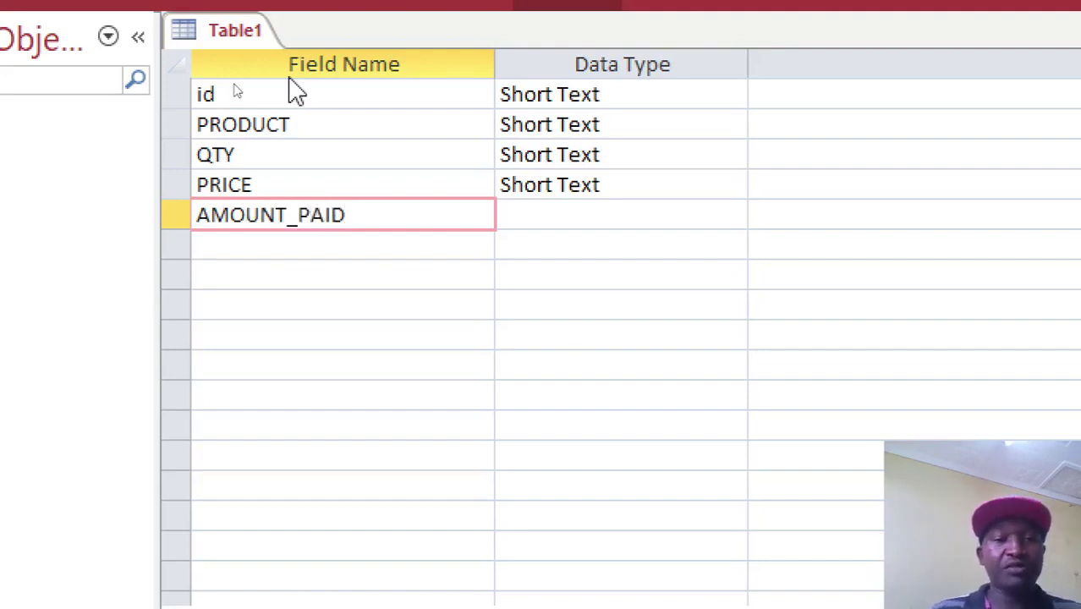
{"action": "left_click", "coordinate": [529, 224]}
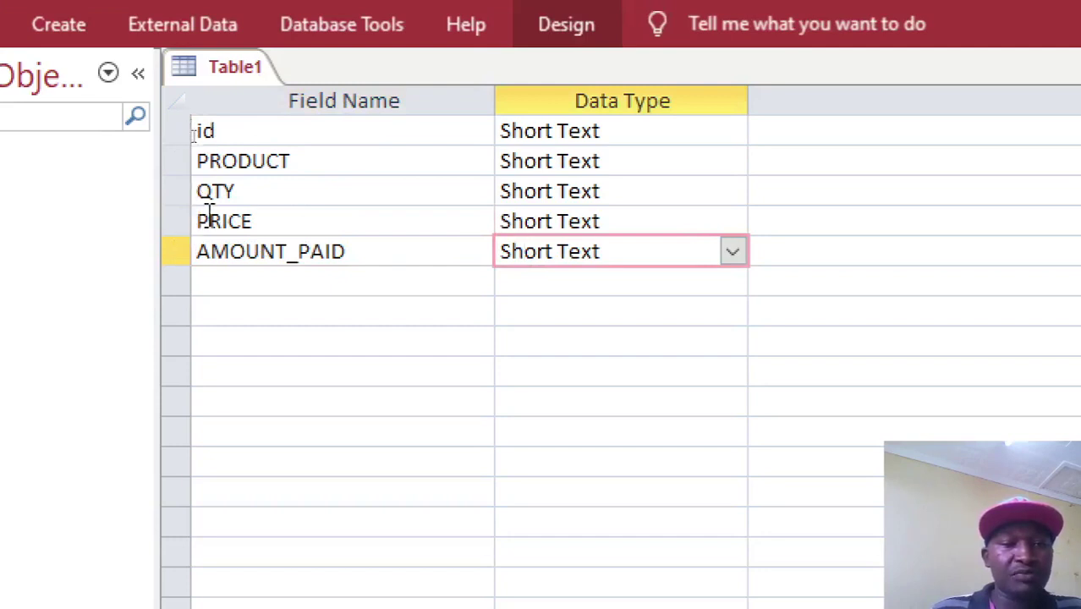
Make id an AutoNumber field and set it as the primary key.
{"action": "double_click", "coordinate": [554, 131]}
{"action": "type", "text": "a"}
{"action": "right_click", "coordinate": [550, 132]}
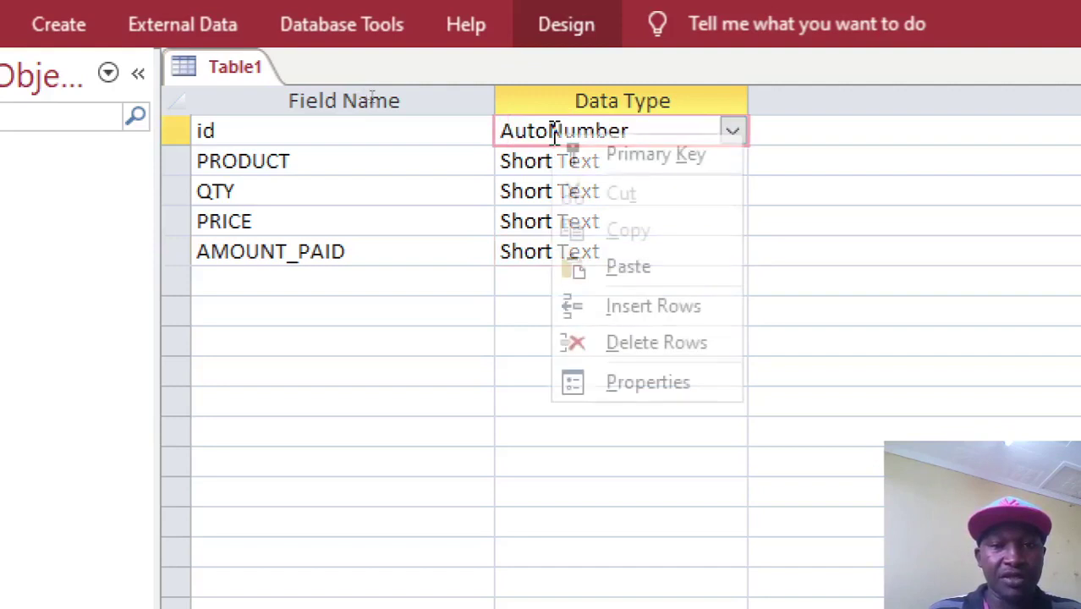
{"action": "left_click", "coordinate": [645, 154]}
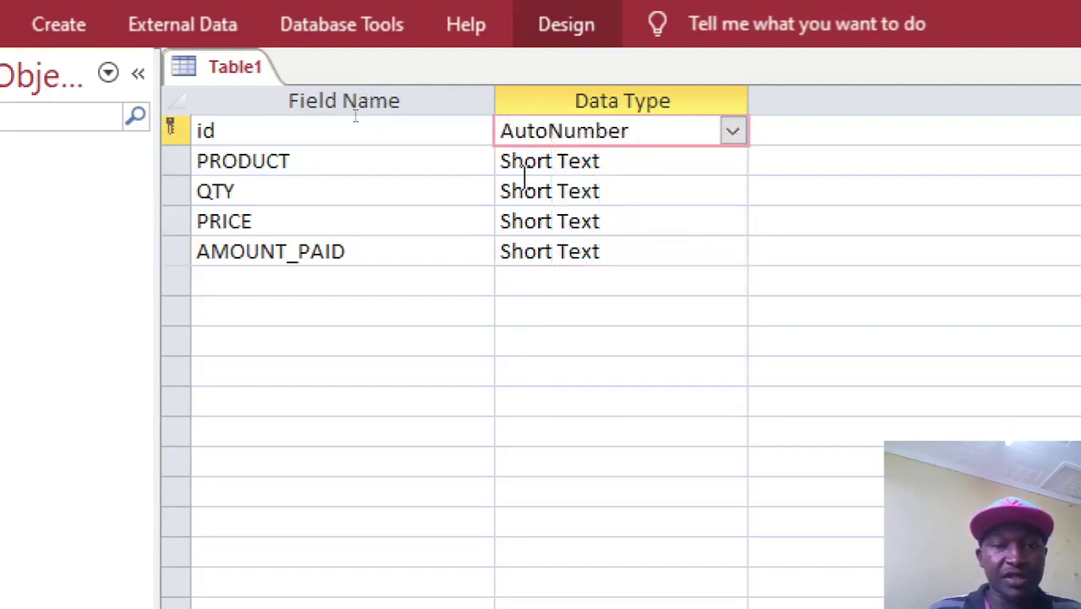
Set QTY's data type to Number and PRICE's to Currency.
{"action": "double_click", "coordinate": [624, 198]}
{"action": "type", "text": "n"}
{"action": "double_click", "coordinate": [632, 222]}
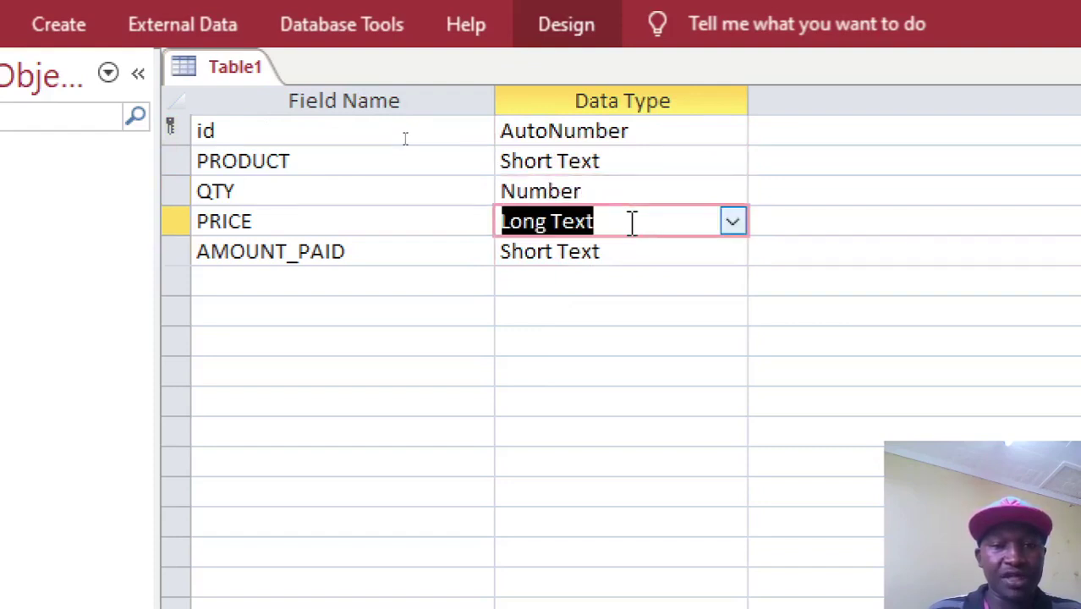
{"action": "type", "text": "cy"}
{"action": "left_click", "coordinate": [631, 251]}
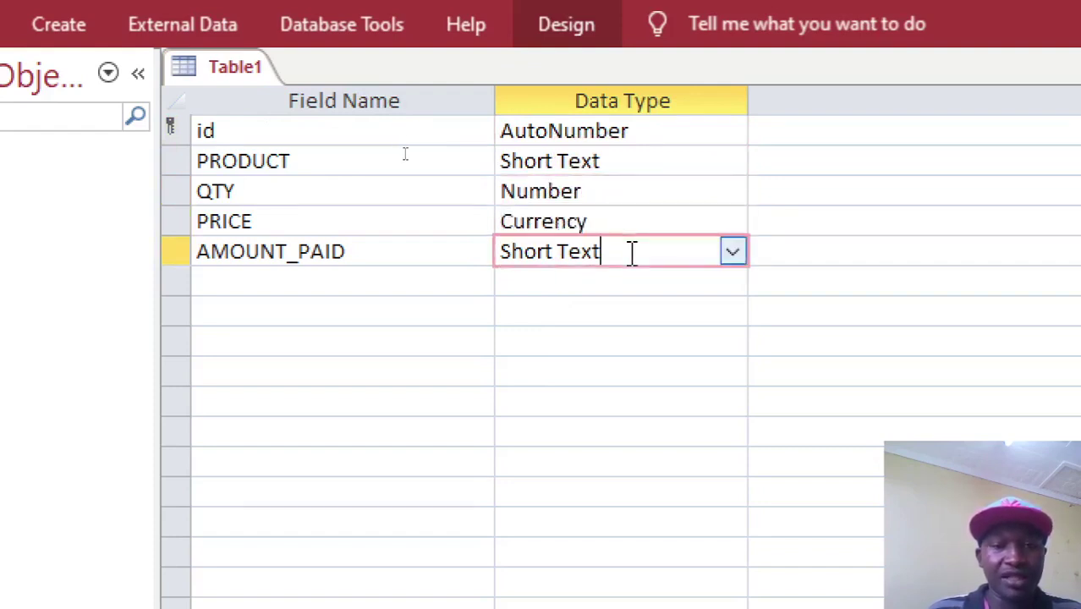
{"action": "left_click", "coordinate": [732, 252]}
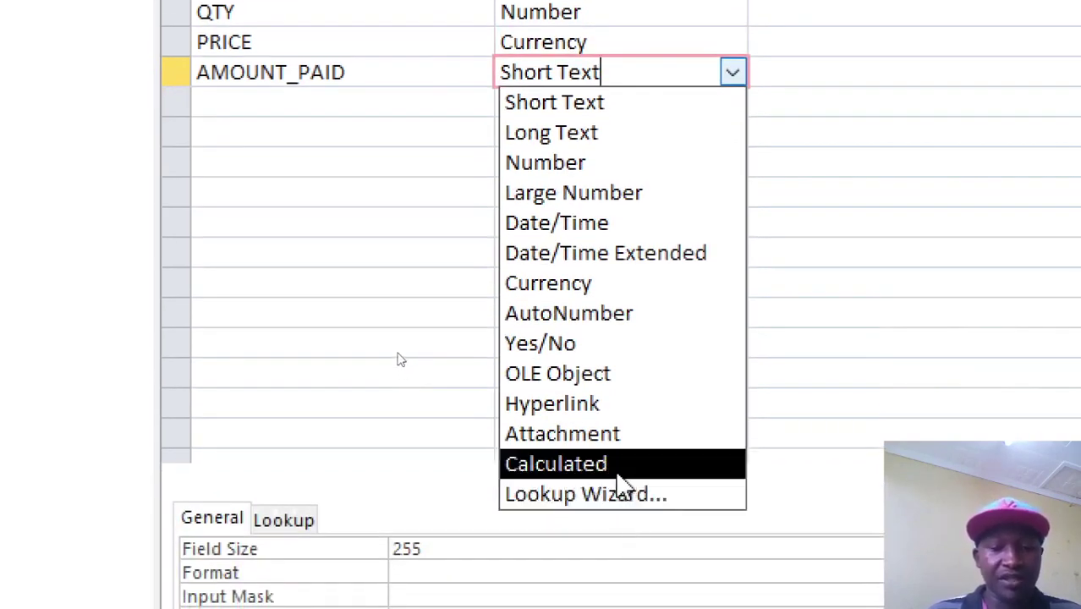
Choose Calculated for AMOUNT_PAID and accept the expression [QTY]*[PRICE] in the Expression Builder.
{"action": "left_click", "coordinate": [617, 472]}
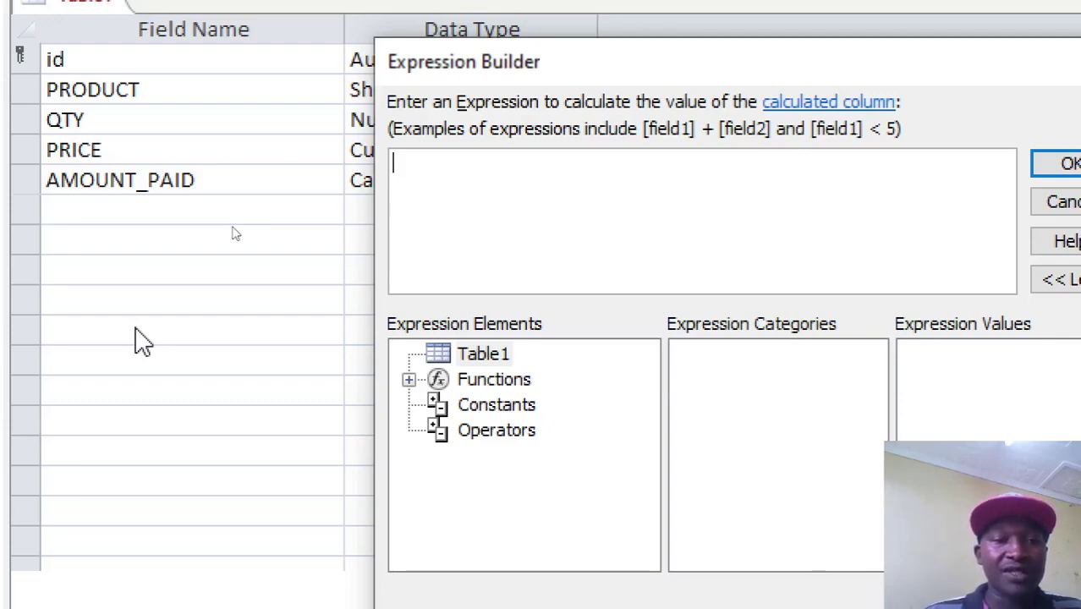
{"action": "type", "text": "["}
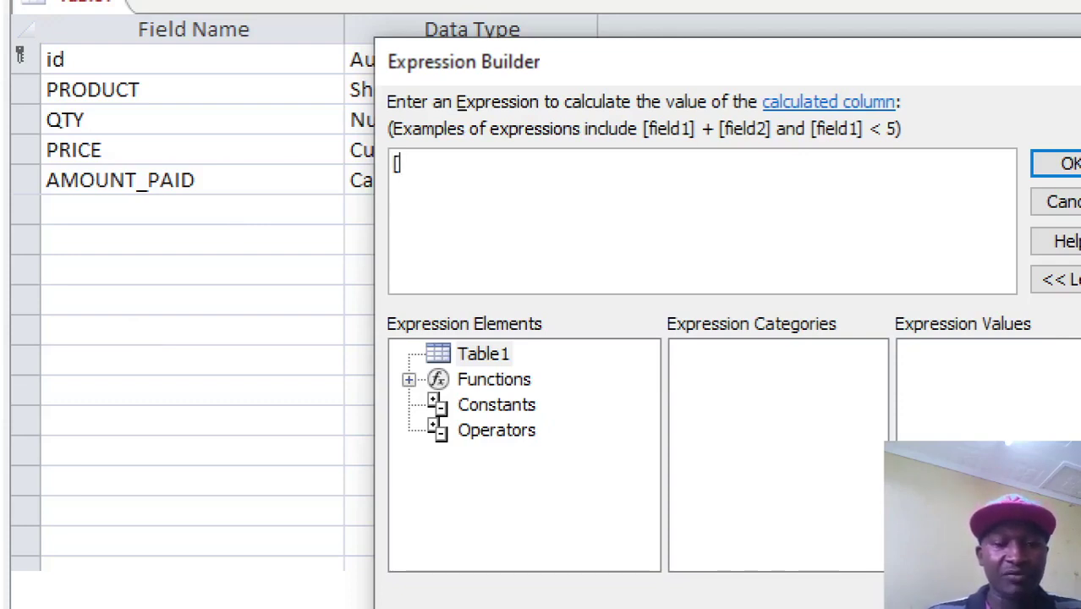
{"action": "type", "text": "QTY]*"}
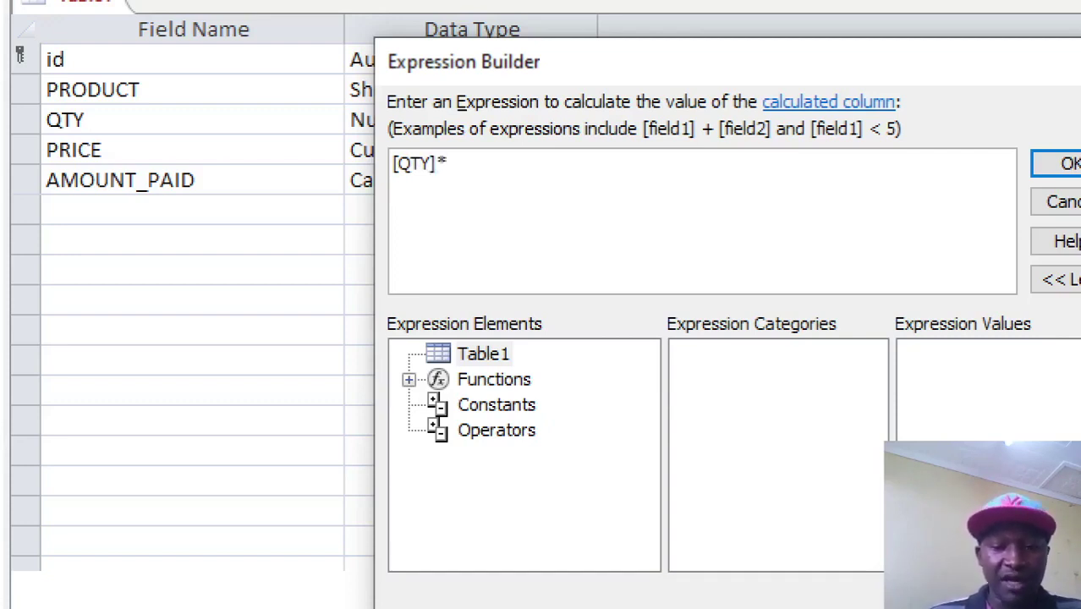
{"action": "type", "text": "[PRICE"}
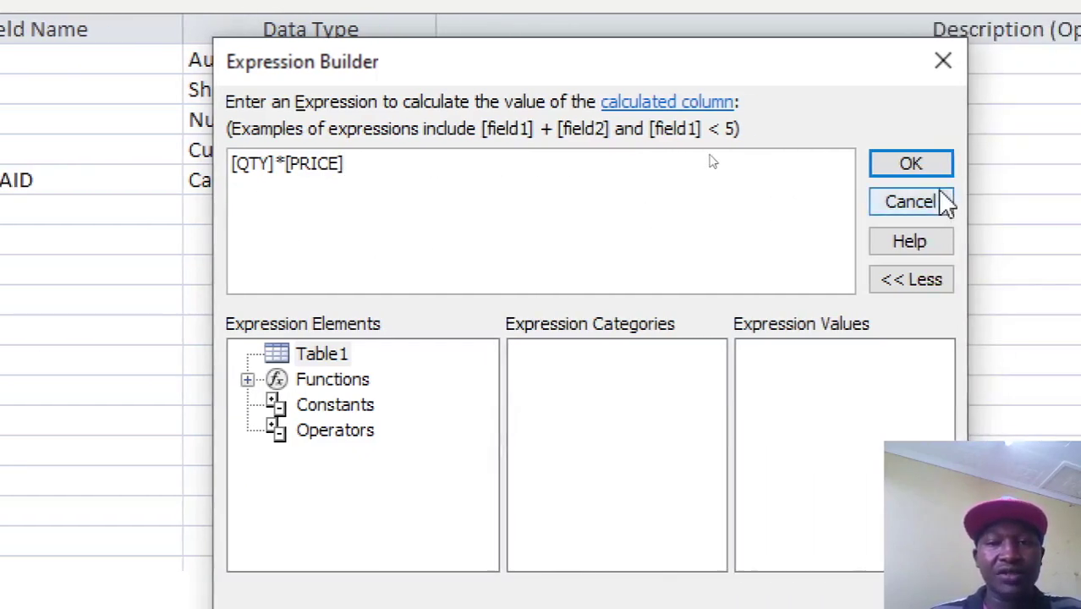
{"action": "left_click", "coordinate": [911, 163]}
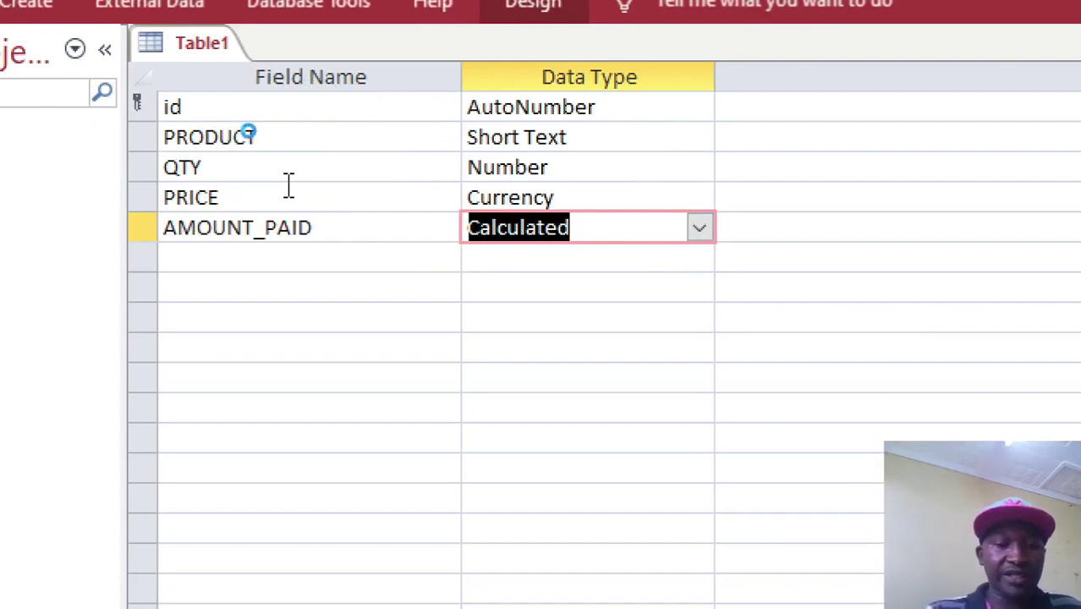
Save the table as PRODUCTS and close its design view.
{"action": "key", "text": "ctrl+s"}
{"action": "type", "text": "PRODUCTS"}
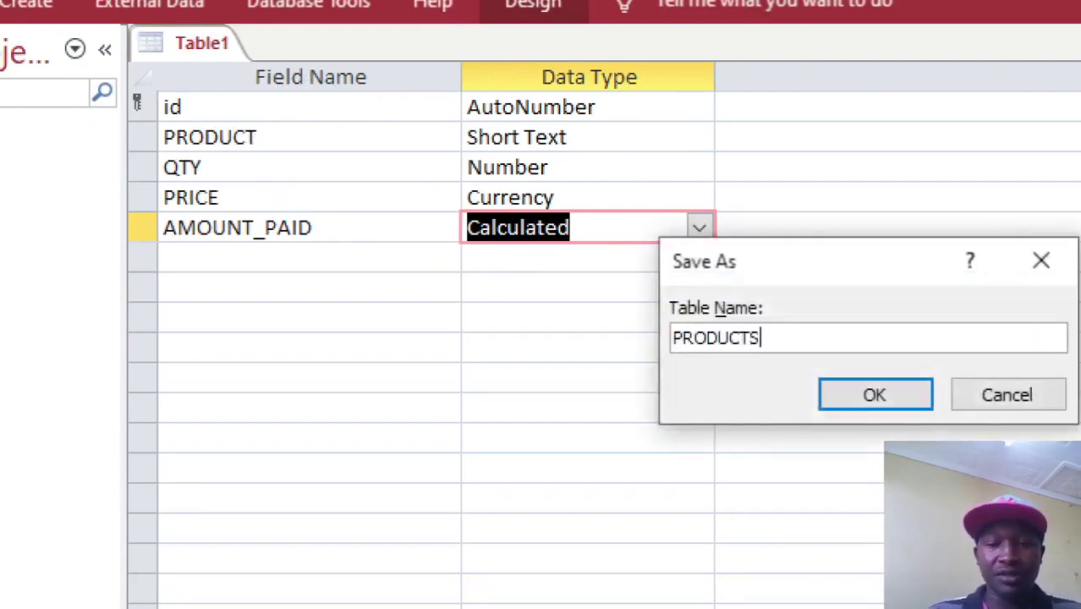
{"action": "key", "text": "Return"}
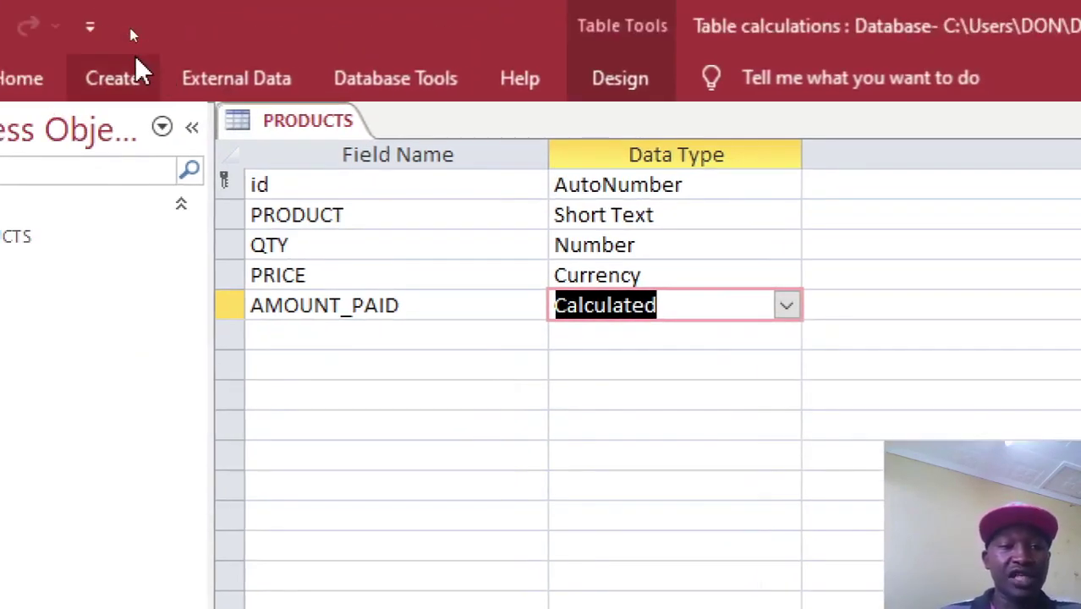
{"action": "right_click", "coordinate": [167, 46]}
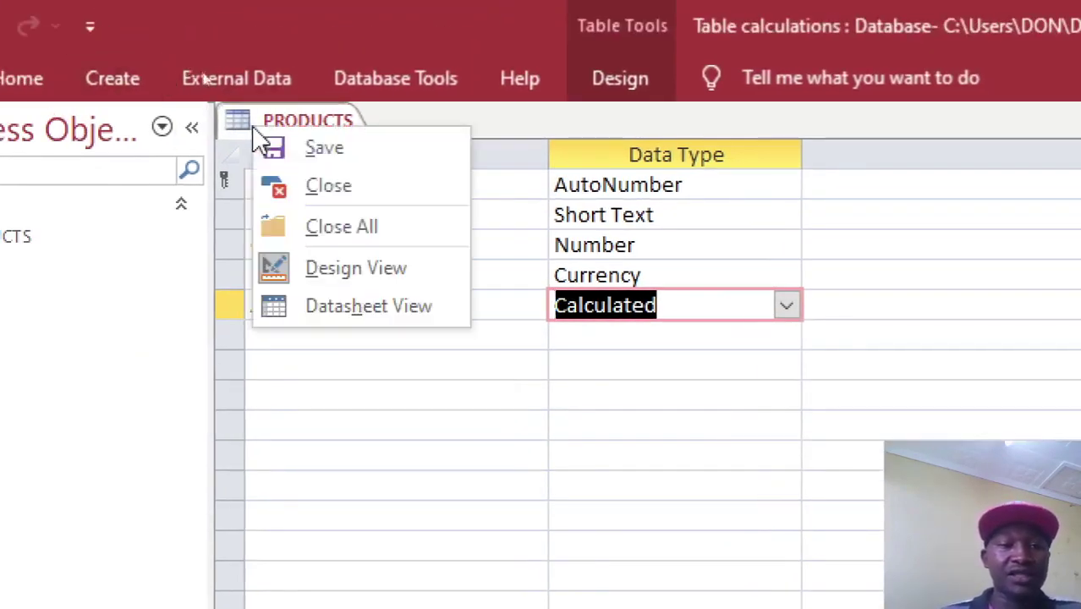
{"action": "left_click", "coordinate": [312, 187]}
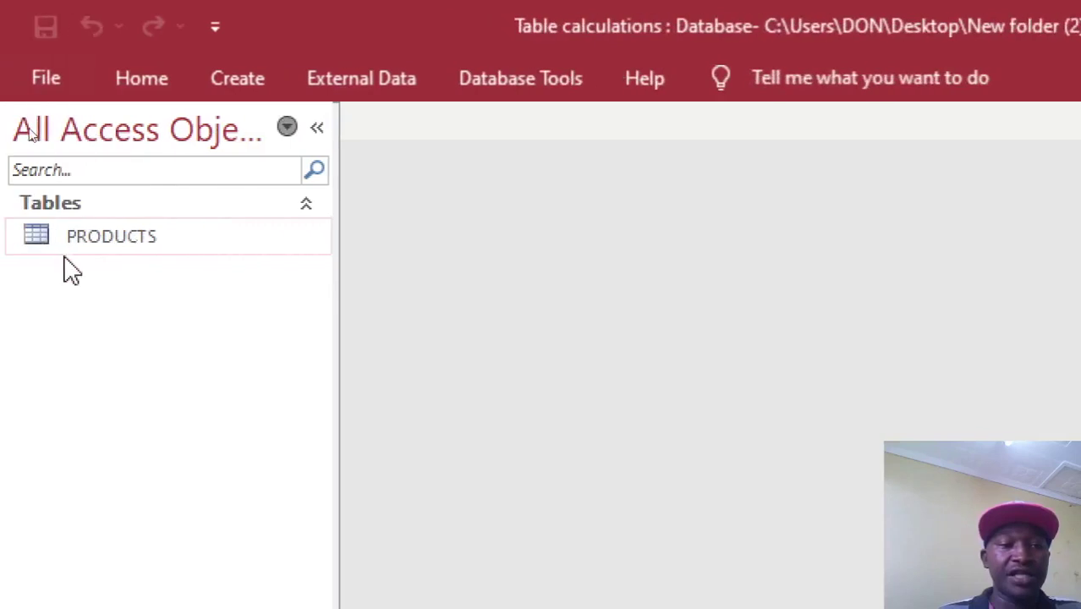
Open the PRODUCTS datasheet, widen AMOUNT_PAID, and select the PRODUCT through AMOUNT_PAID columns.
{"action": "double_click", "coordinate": [80, 238]}
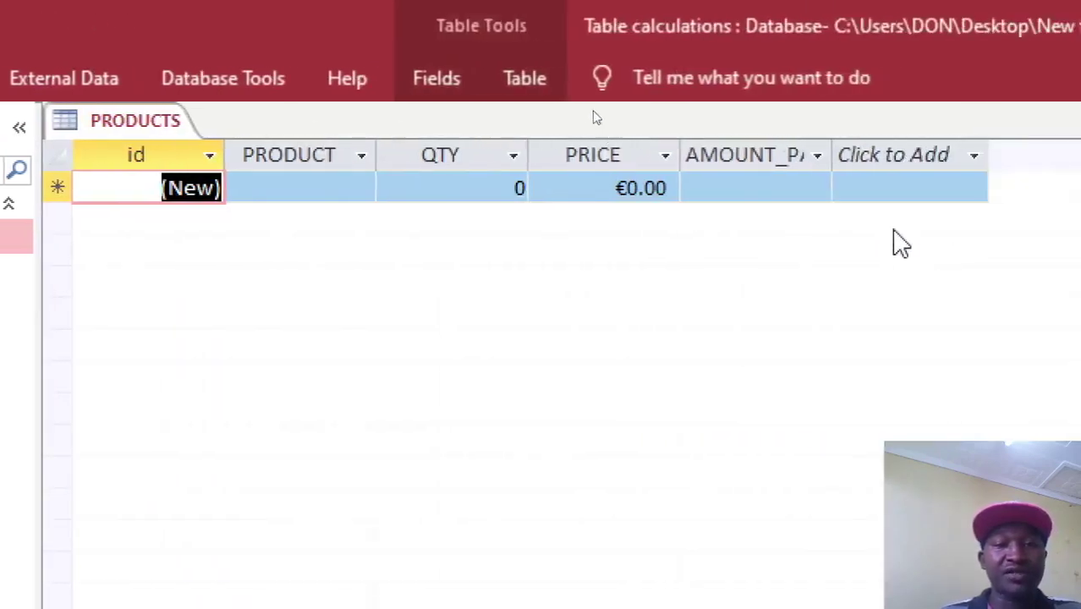
{"action": "left_click_drag", "start_coordinate": [838, 153], "coordinate": [963, 156]}
{"action": "left_click_drag", "start_coordinate": [240, 156], "coordinate": [679, 193]}
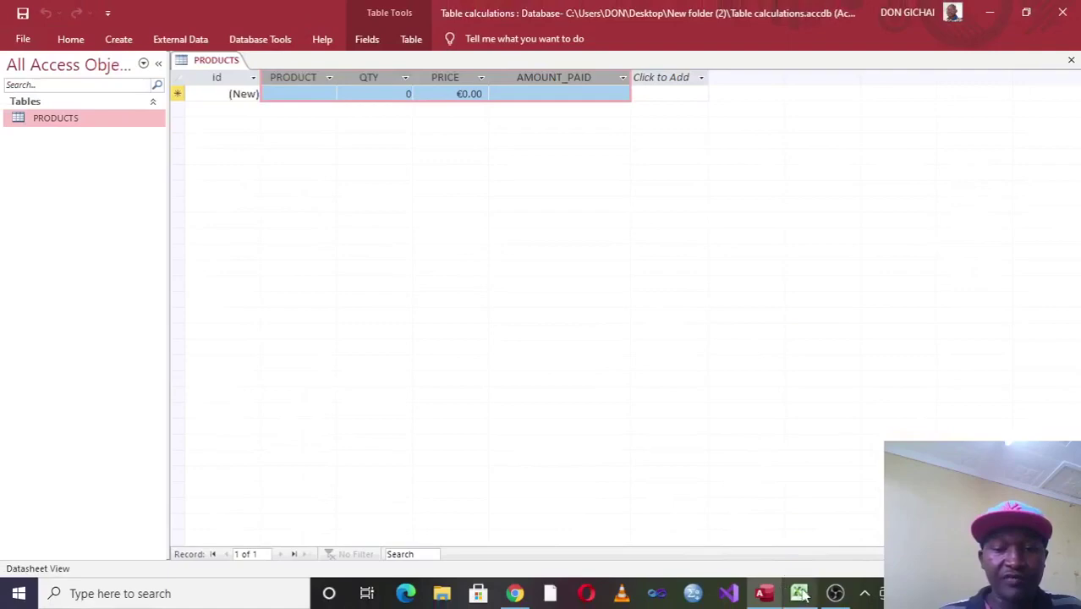
{"action": "left_click", "coordinate": [800, 594]}
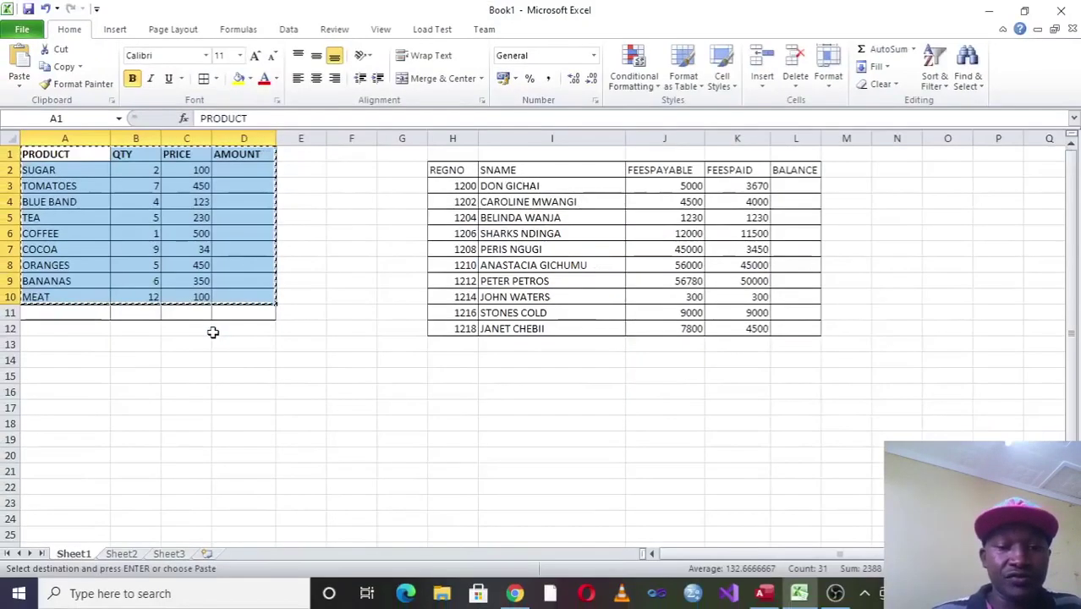
{"action": "left_click", "coordinate": [764, 594]}
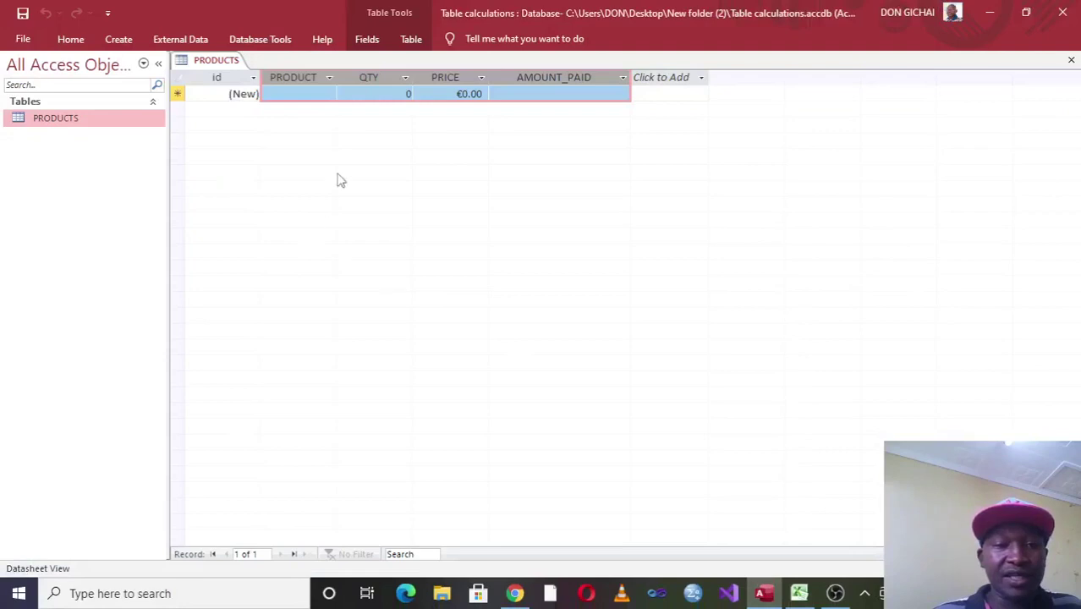
Paste the nine copied product records into the PRODUCTS table.
{"action": "type", "text": "SUGAR\t2\t€100.00\t€200.00 TOMATOES\t7\t€450.00\t€3,150.00 BLUE BAND\t4\t€123.00\t€492.00 TEA\t5\t€230.00\t€1,150.00 COFFEE\t1\t€500.00\t€500.00 COCOA\t9\t€34.00\t€306.00 ORANGES\t5\t€450.00\t€2,250.00 BANANAS\t6\t€350.00\t€2,100.00 MEAT\t12\t€100.00\t€1,200.00"}
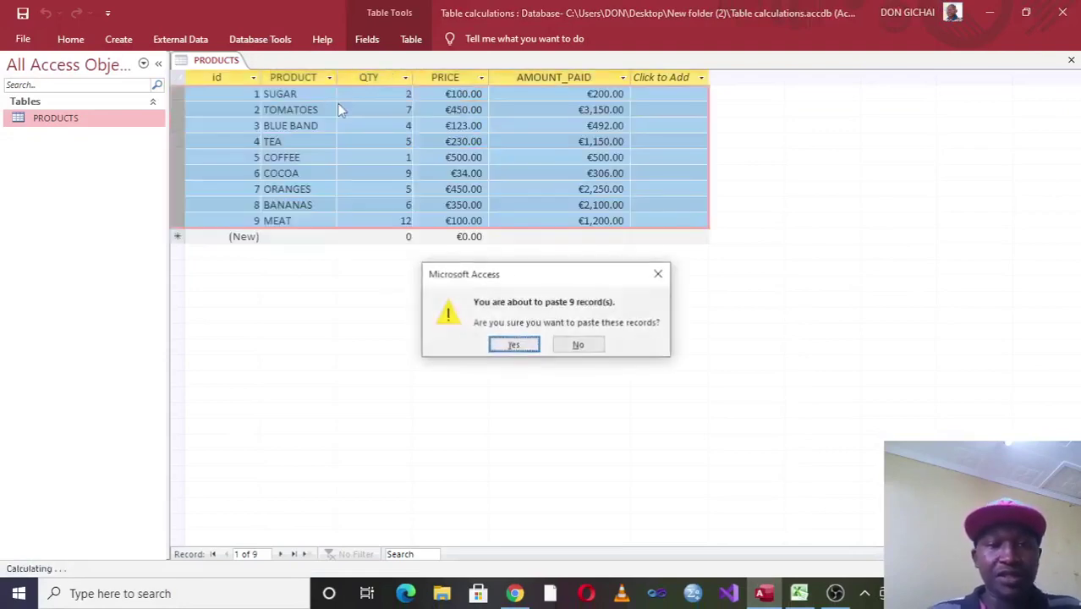
{"action": "left_click", "coordinate": [512, 346]}
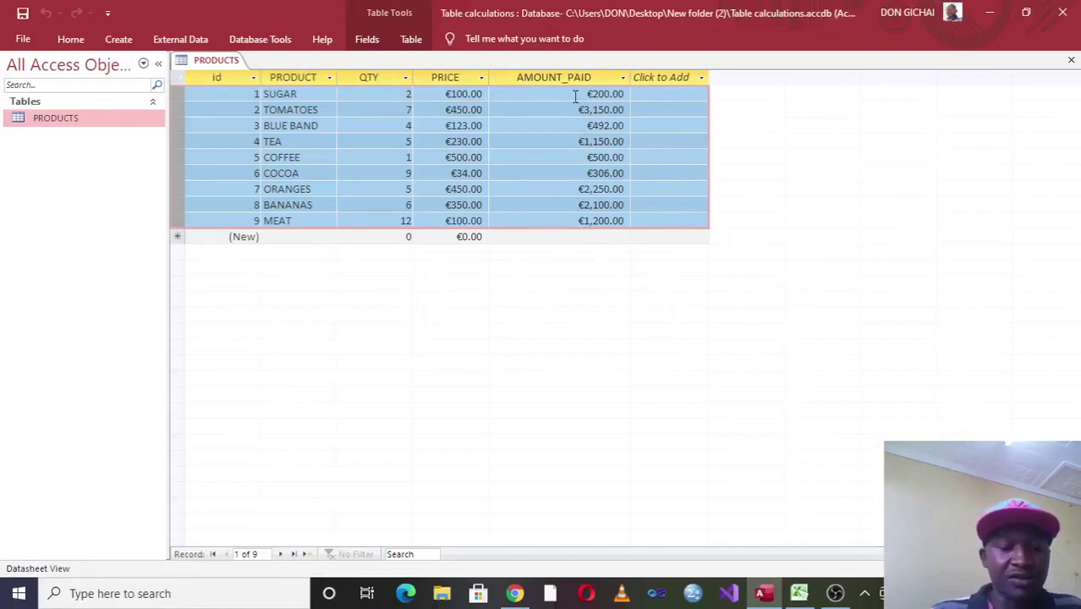
{"action": "left_click", "coordinate": [550, 155]}
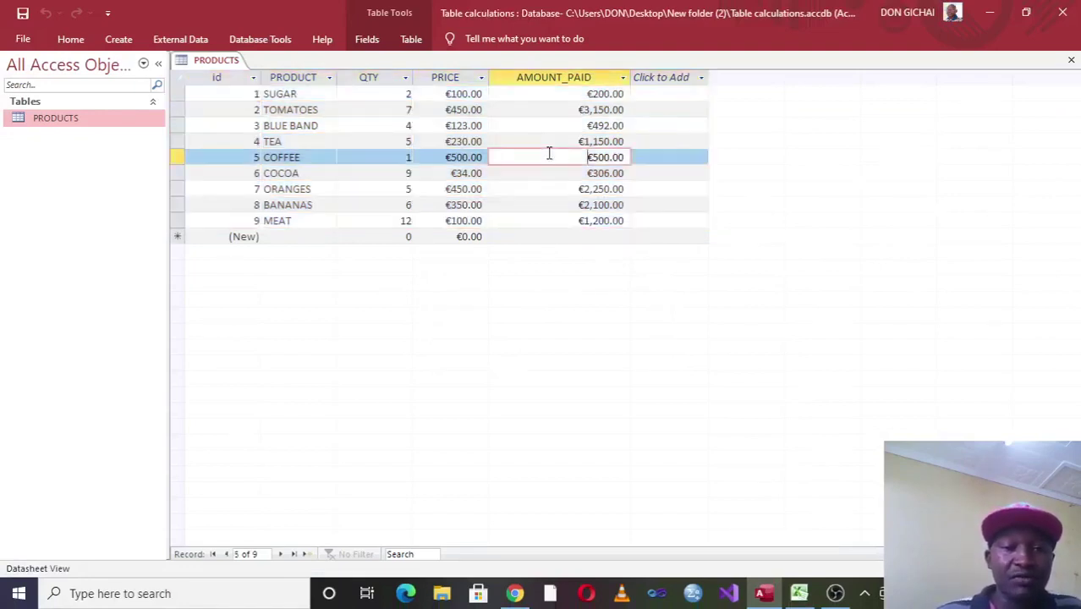
{"action": "left_click", "coordinate": [316, 237]}
Add a GRAMS record with quantity 1 and price 70.
{"action": "left_click", "coordinate": [315, 237]}
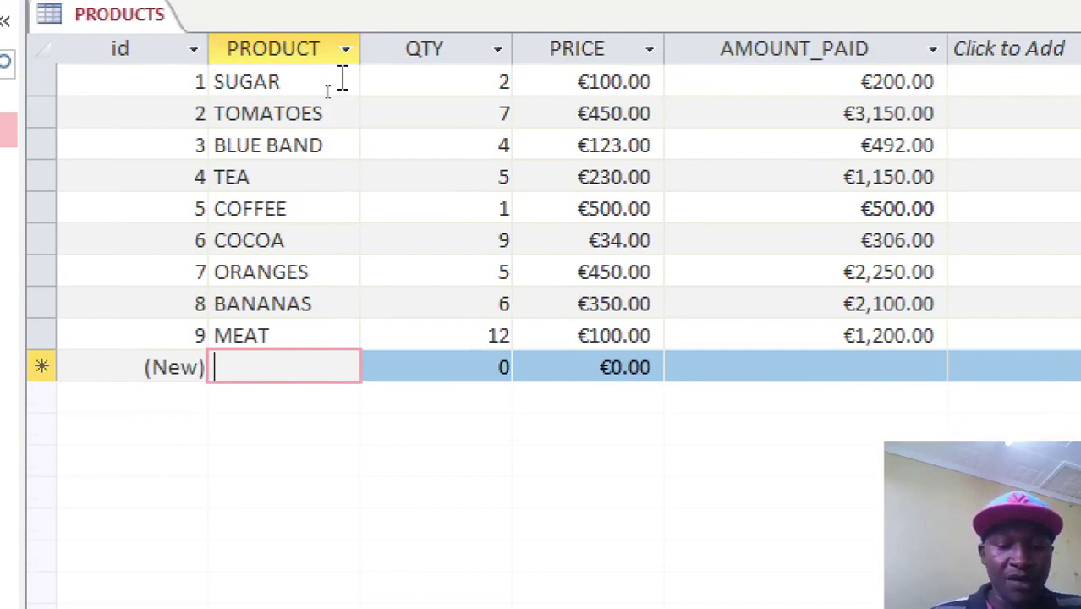
{"action": "type", "text": "GRAMS"}
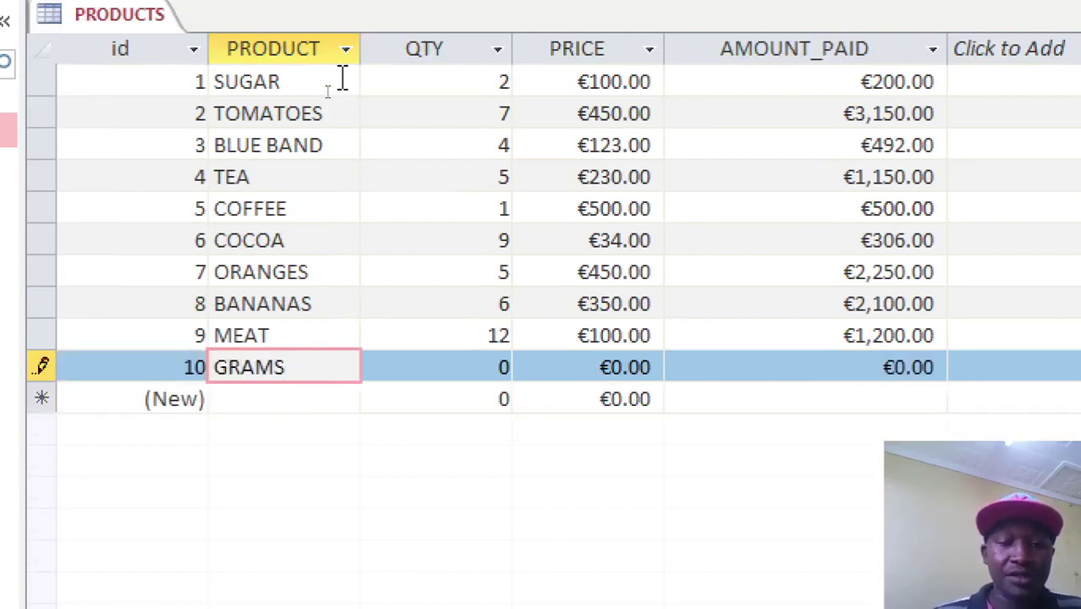
{"action": "left_click", "coordinate": [433, 369]}
{"action": "type", "text": "12"}
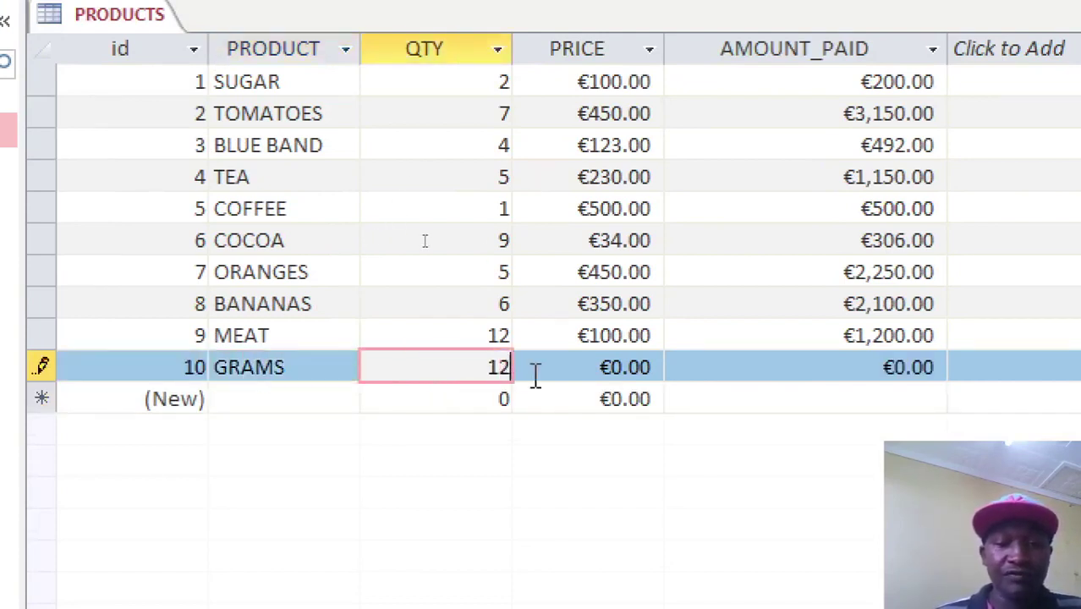
{"action": "double_click", "coordinate": [536, 369]}
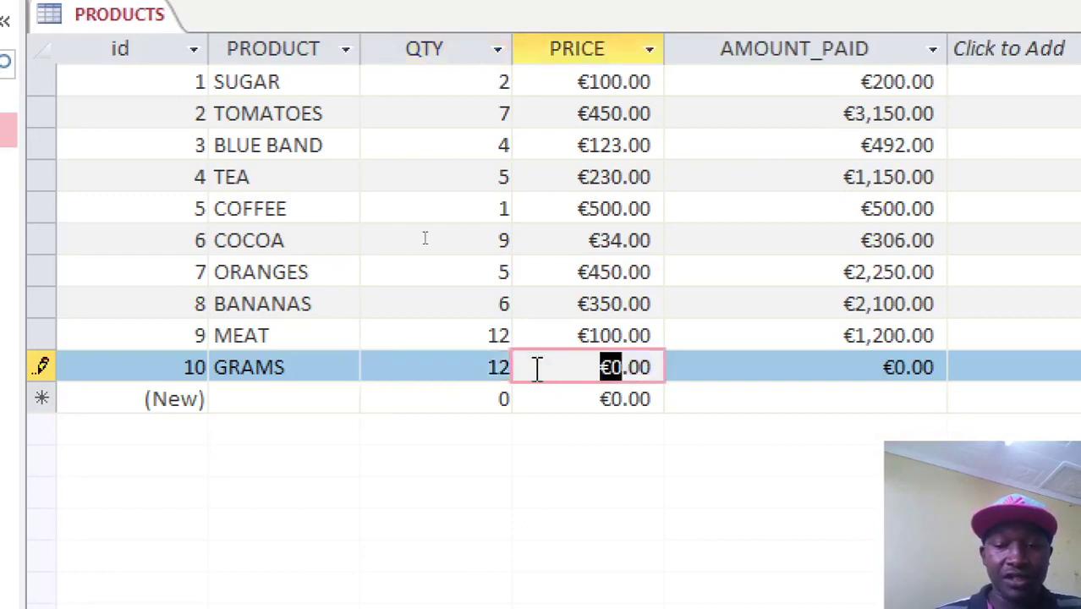
{"action": "left_click_drag", "start_coordinate": [533, 366], "coordinate": [733, 400]}
{"action": "type", "text": "70"}
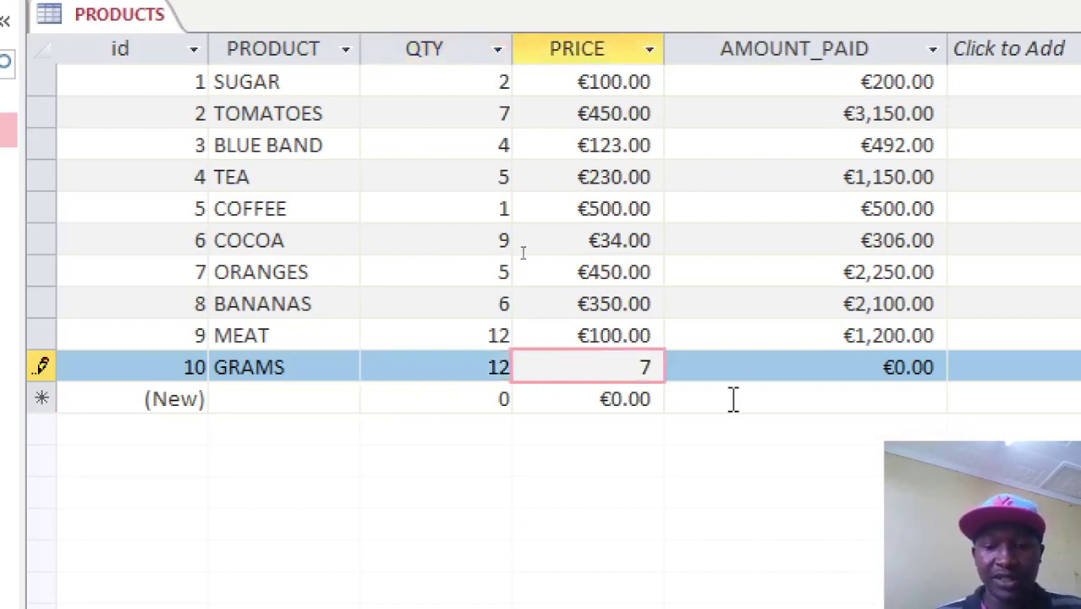
{"action": "left_click", "coordinate": [405, 371]}
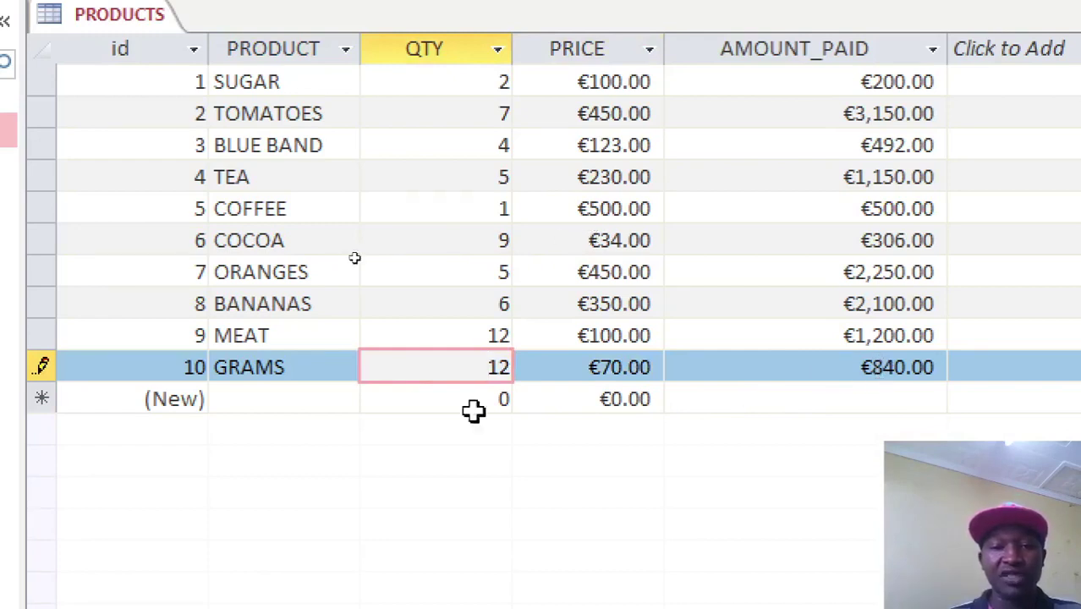
Add a BREAD record with quantity 9 and price 55.
{"action": "left_click", "coordinate": [290, 398]}
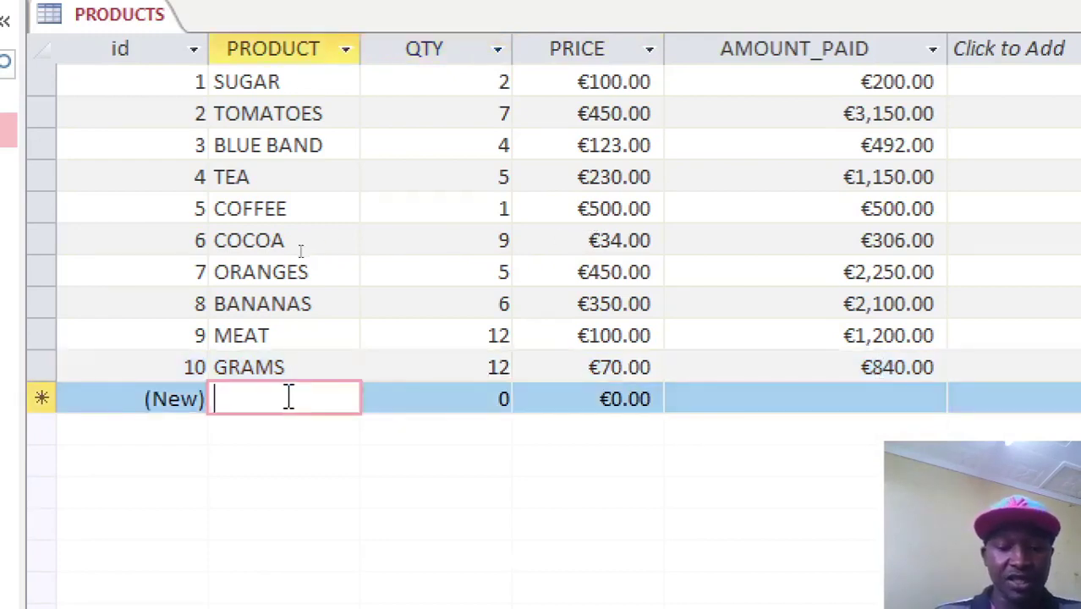
{"action": "type", "text": "BRAD"}
{"action": "key", "text": "BackSpace"}
{"action": "key", "text": "BackSpace"}
{"action": "type", "text": "EAD"}
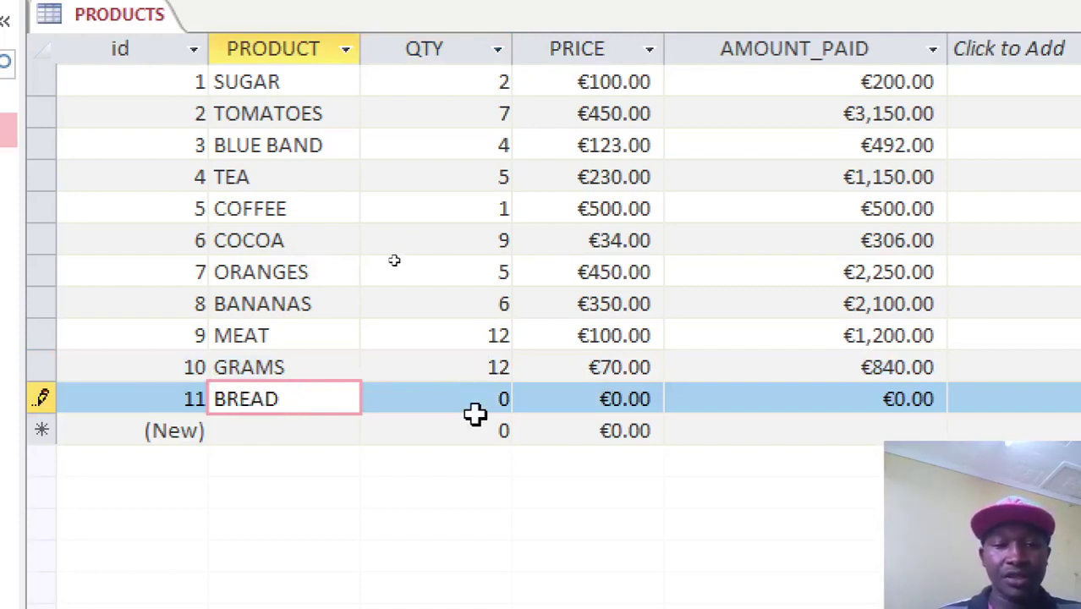
{"action": "left_click", "coordinate": [476, 414]}
{"action": "key", "text": "Up"}
{"action": "type", "text": "9"}
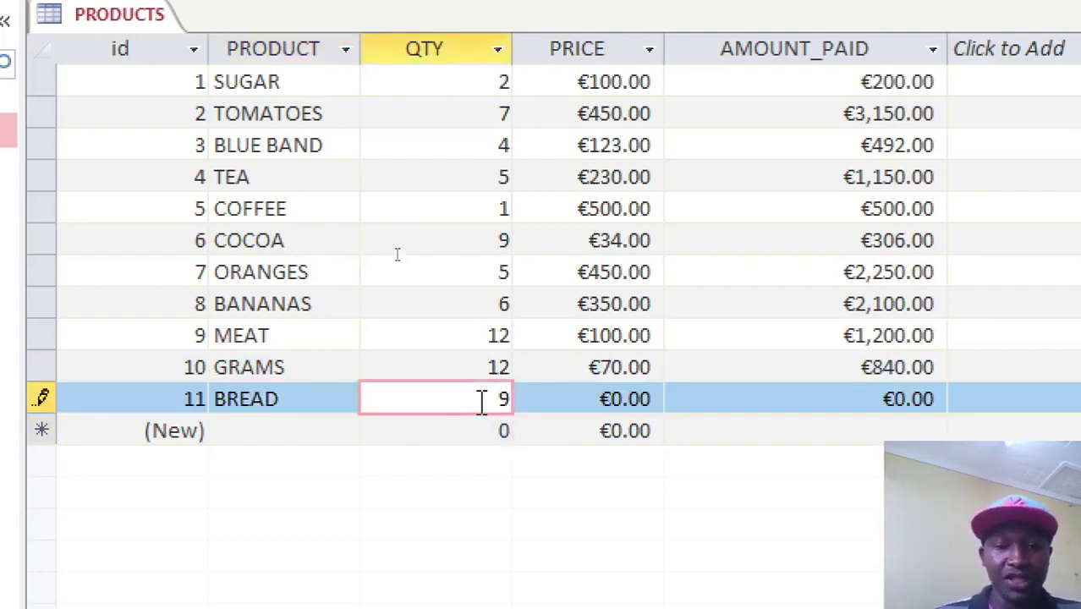
{"action": "key", "text": "Tab"}
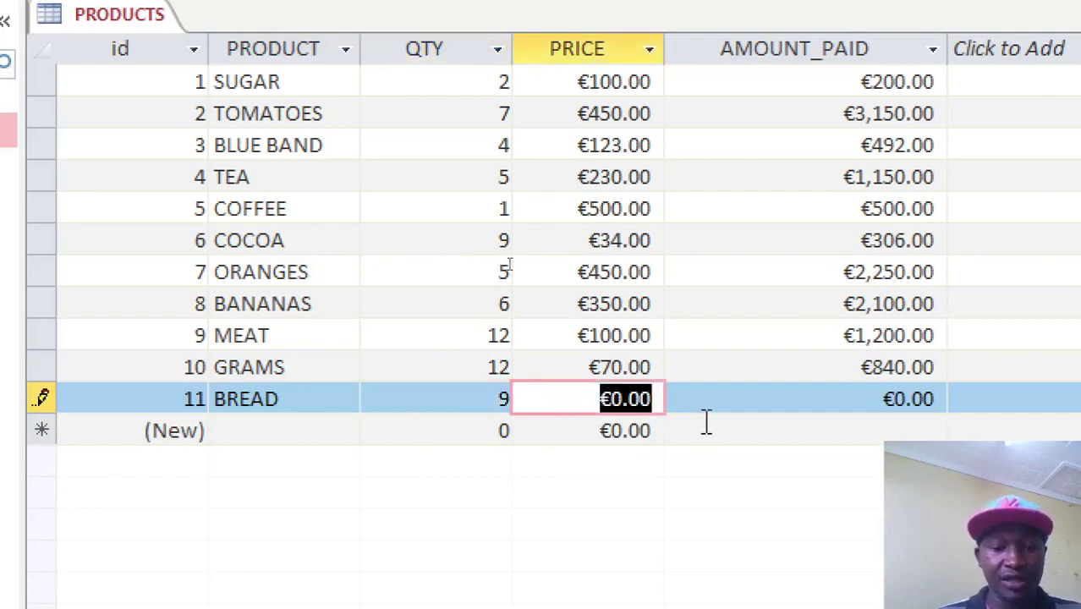
{"action": "type", "text": "55"}
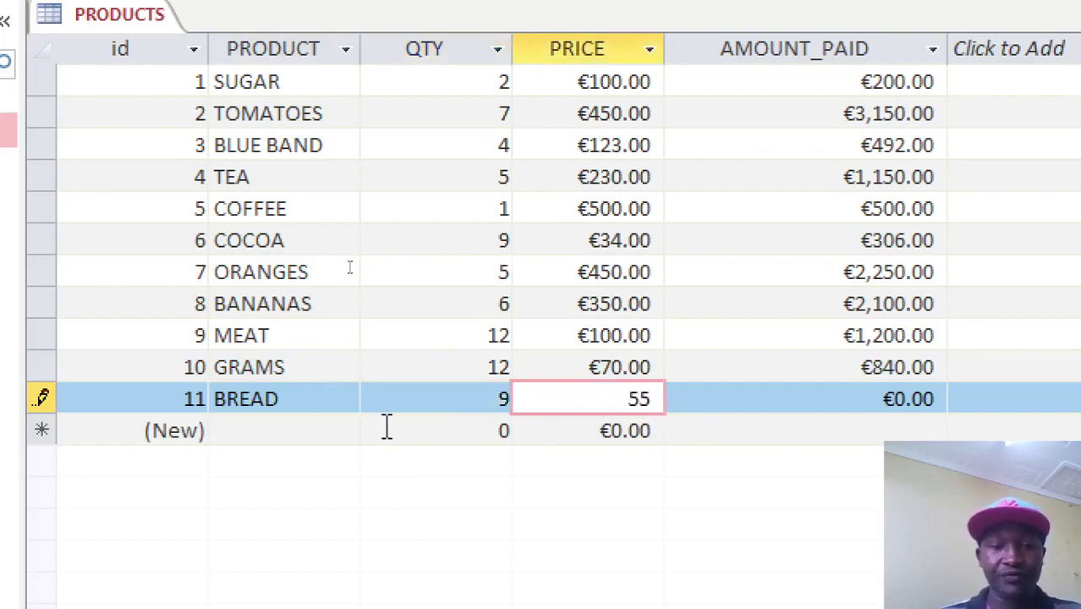
{"action": "left_click", "coordinate": [386, 427]}
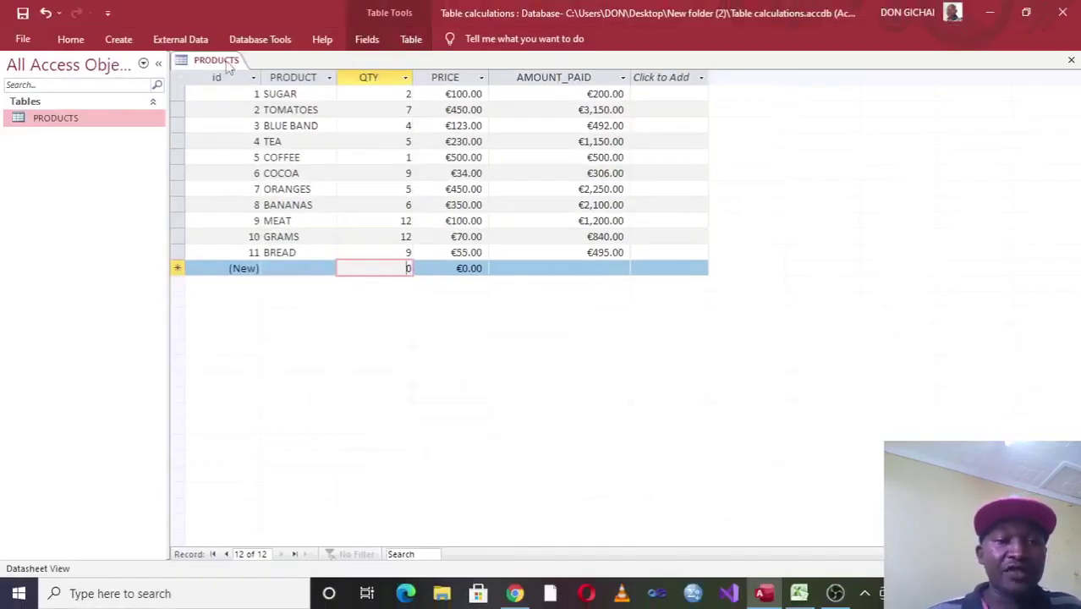
Close the PRODUCTS table, saving its layout changes.
{"action": "right_click", "coordinate": [228, 68]}
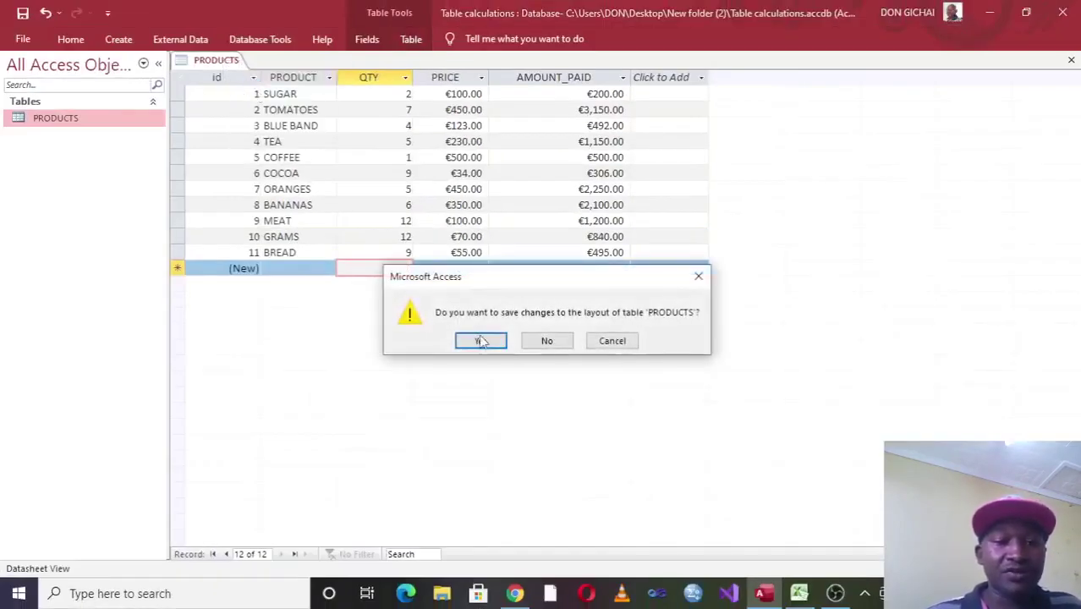
{"action": "left_click", "coordinate": [481, 340]}
{"action": "left_click", "coordinate": [117, 43]}
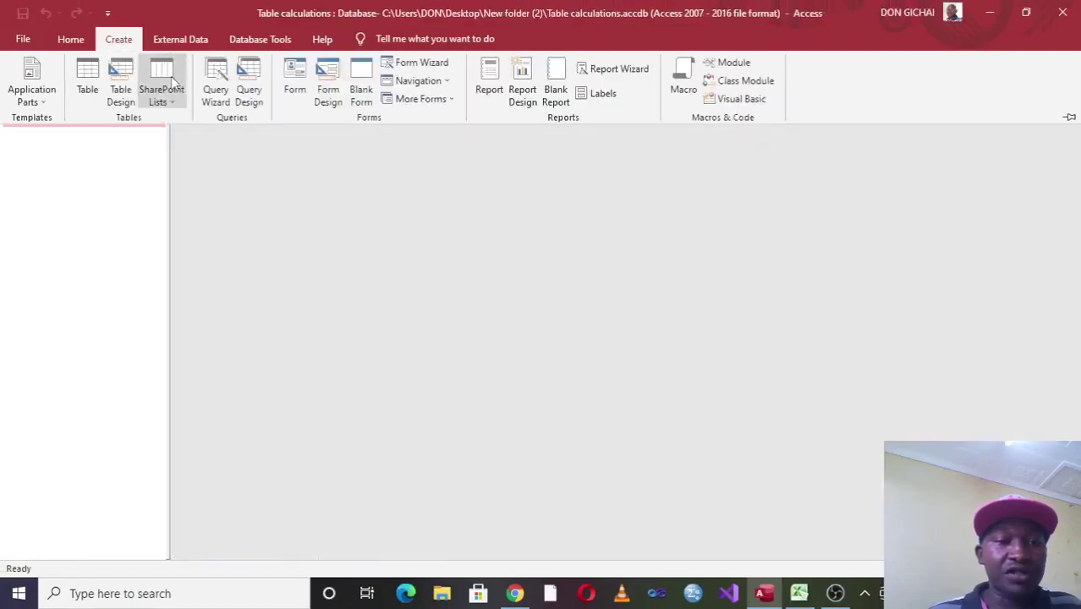
Start a new table design with fields REGNO, SNAME and FEESPAYABLE.
{"action": "left_click", "coordinate": [120, 92]}
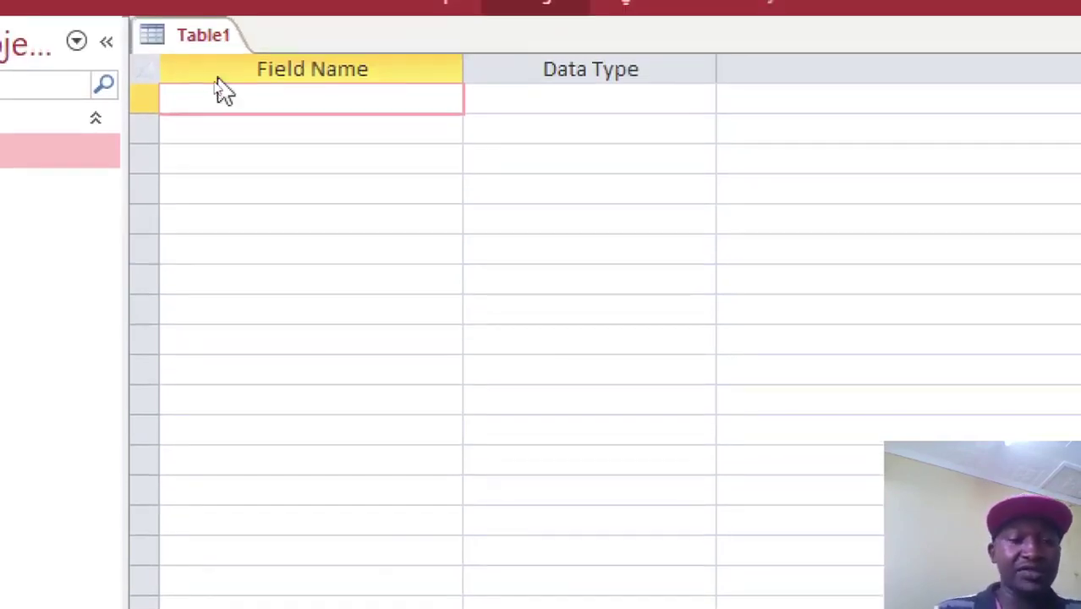
{"action": "type", "text": "REGN"}
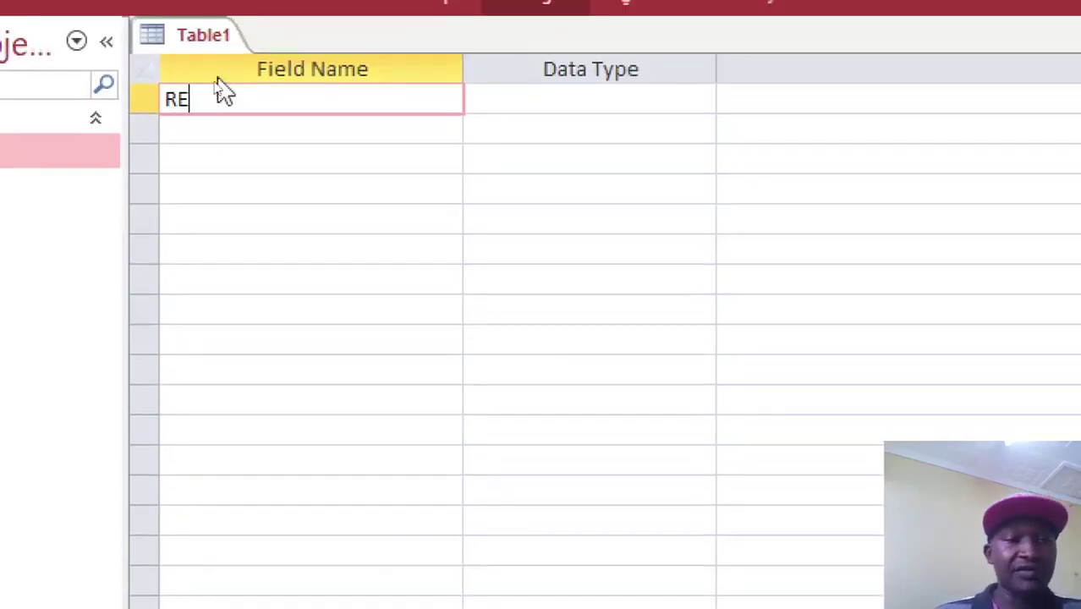
{"action": "key", "text": "Down"}
{"action": "type", "text": "SNAME"}
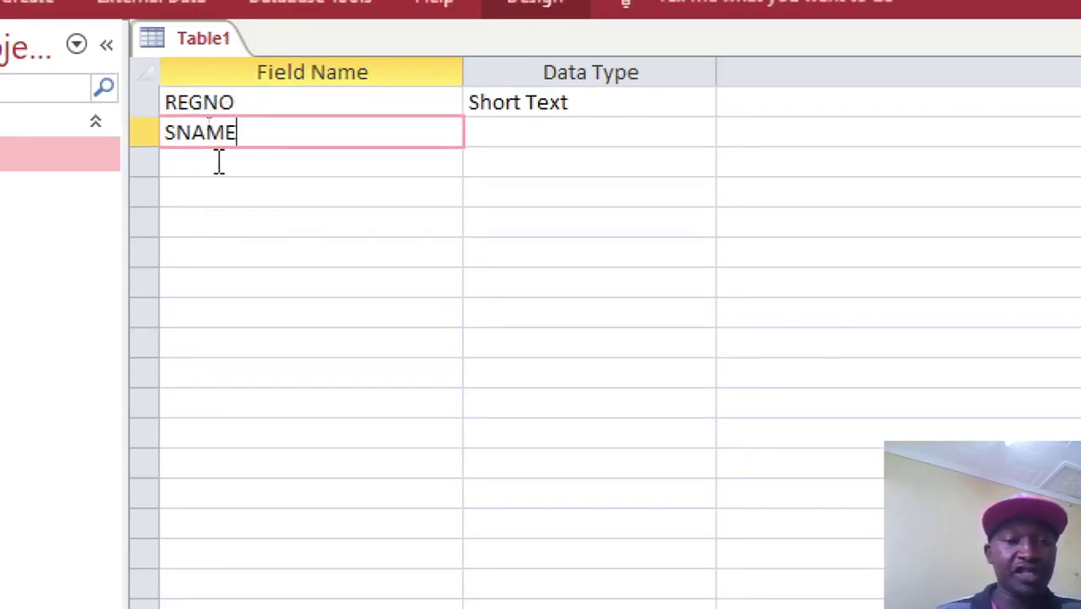
{"action": "left_click", "coordinate": [208, 163]}
{"action": "type", "text": "FEESPAYALB"}
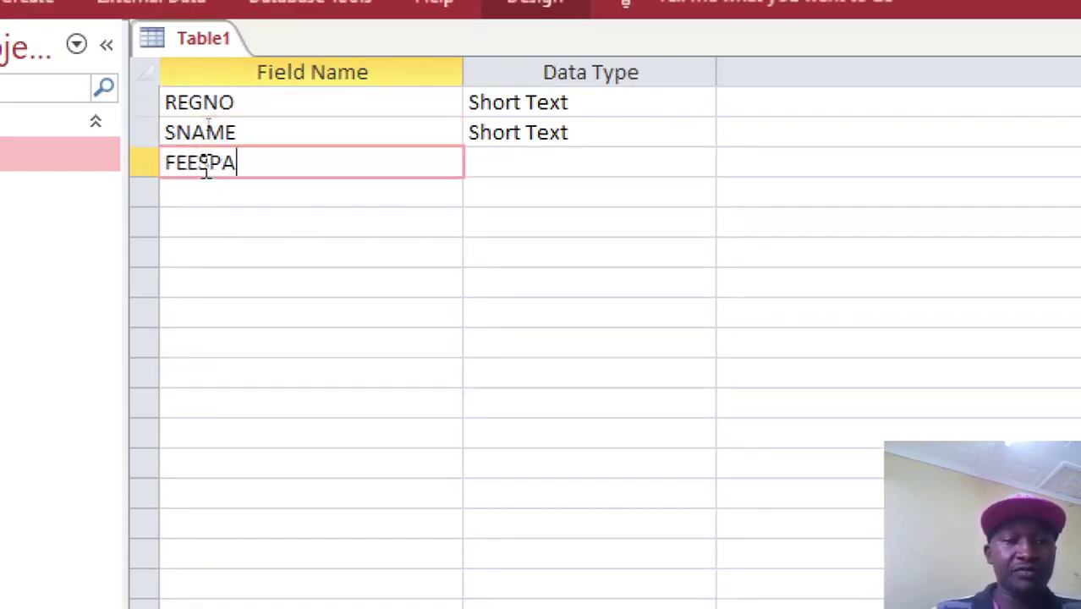
{"action": "key", "text": "BackSpace"}
{"action": "key", "text": "BackSpace"}
{"action": "type", "text": "BLE"}
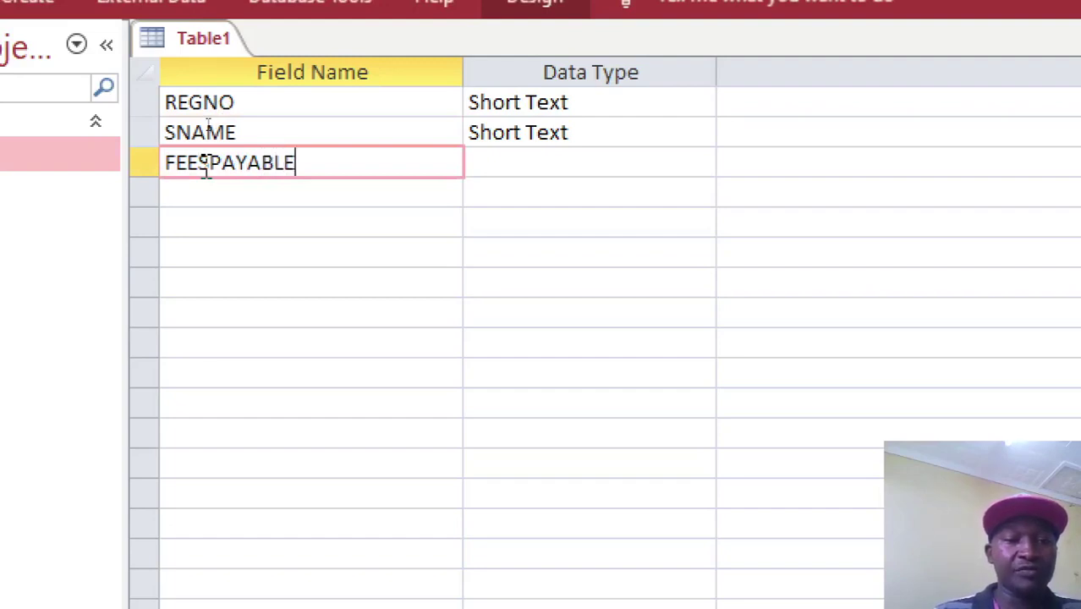
Add the FEESPAID and FEESBALANCE fields below FEESPAYABLE.
{"action": "left_click", "coordinate": [193, 203]}
{"action": "type", "text": "FEES"}
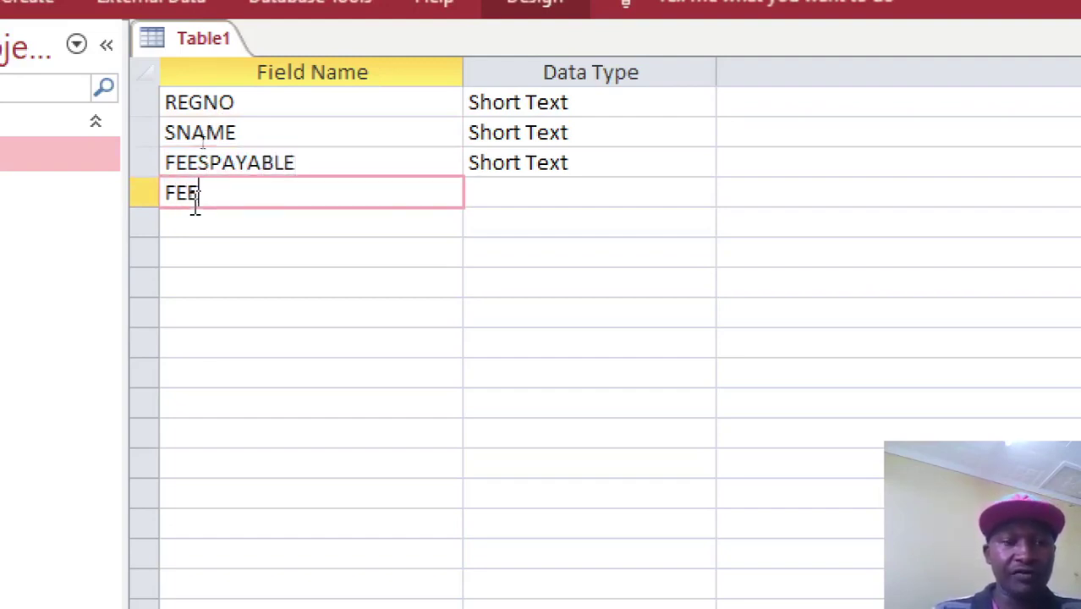
{"action": "type", "text": "A"}
{"action": "key", "text": "BackSpace"}
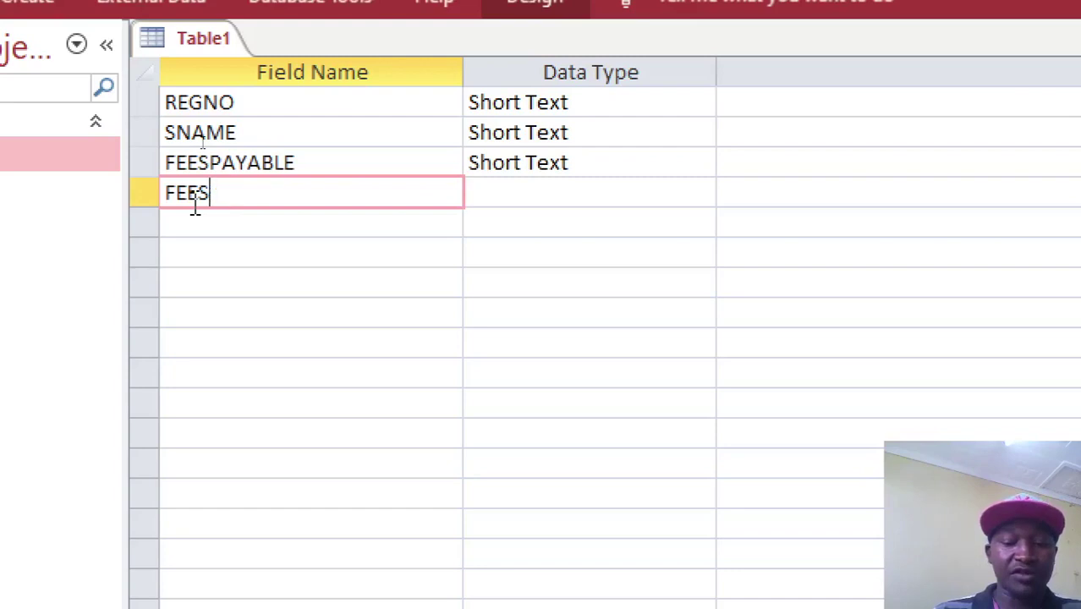
{"action": "type", "text": "PAID"}
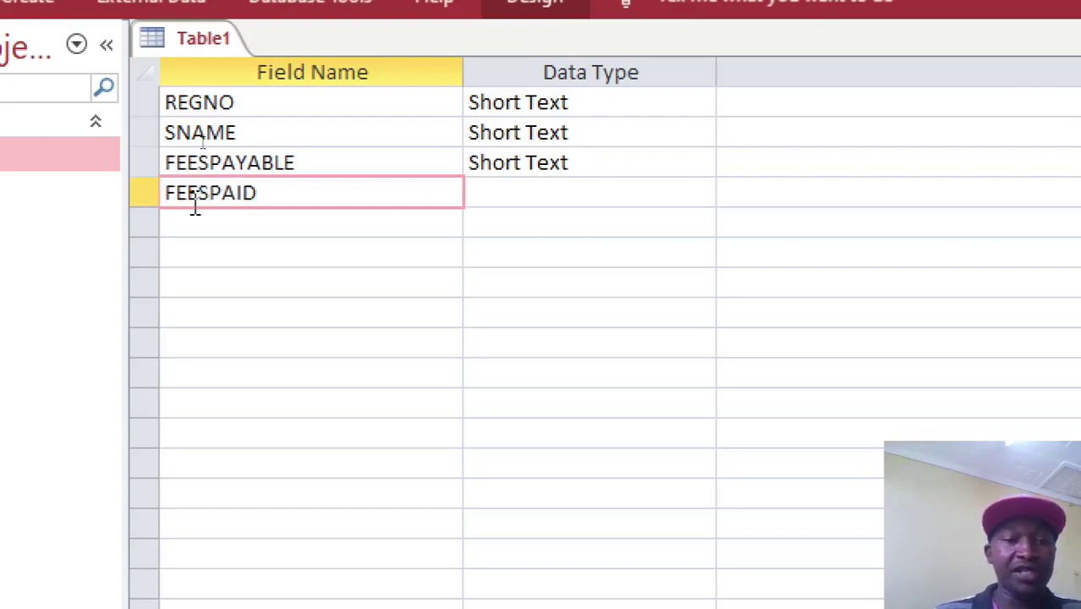
{"action": "left_click", "coordinate": [190, 241]}
{"action": "left_click", "coordinate": [198, 225]}
{"action": "type", "text": "FEESBALANCE"}
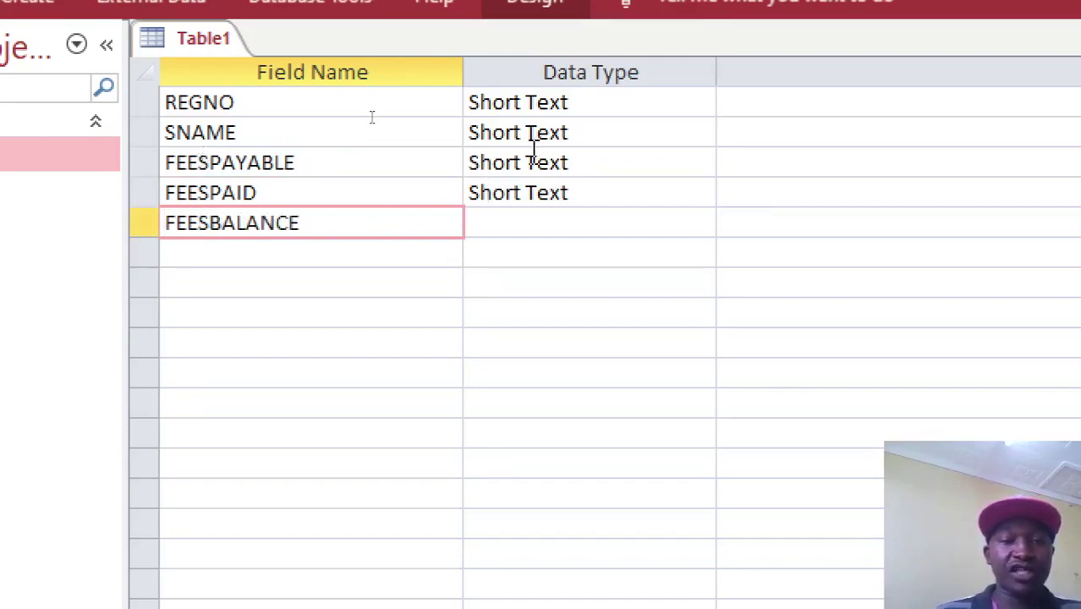
{"action": "left_click", "coordinate": [534, 163]}
Set FEESPAYABLE and FEESPAID to Currency and choose Calculated for FEESBALANCE.
{"action": "type", "text": "cy"}
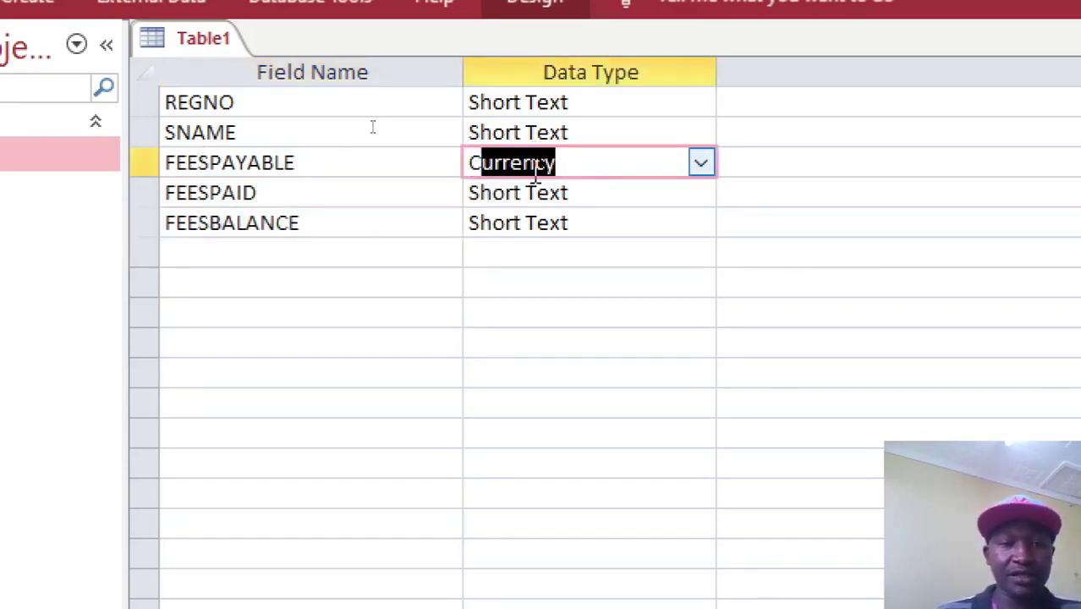
{"action": "double_click", "coordinate": [537, 193]}
{"action": "type", "text": "cy"}
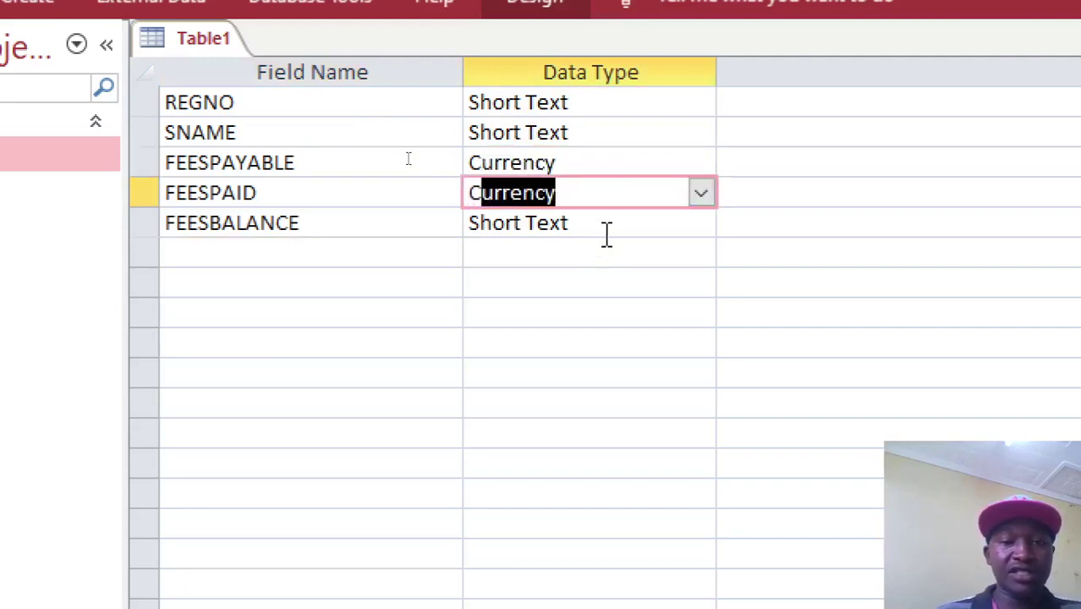
{"action": "left_click", "coordinate": [607, 230]}
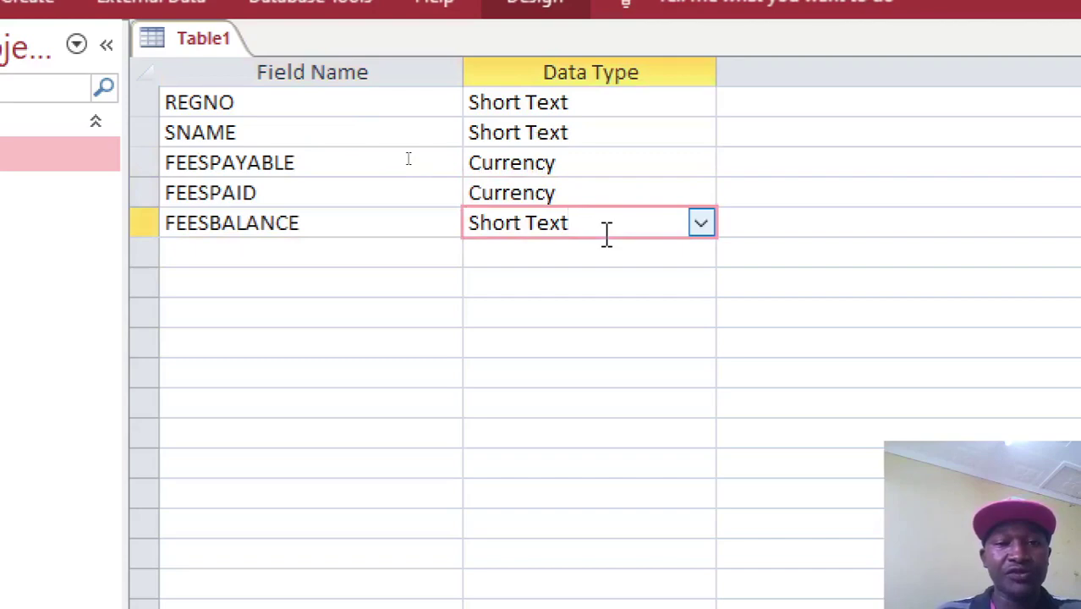
{"action": "left_click", "coordinate": [701, 222]}
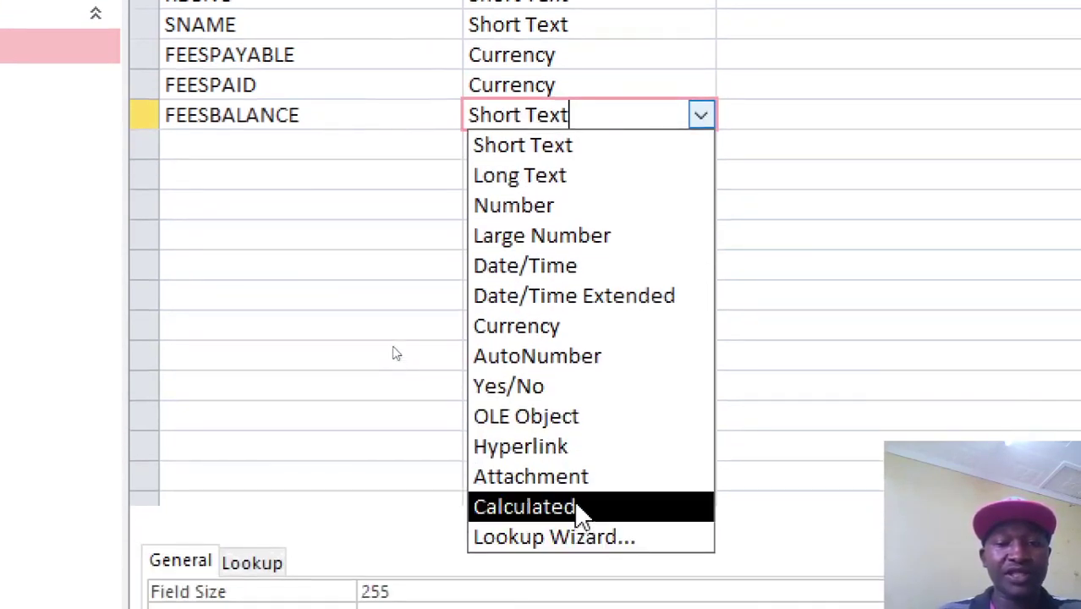
{"action": "left_click", "coordinate": [583, 507]}
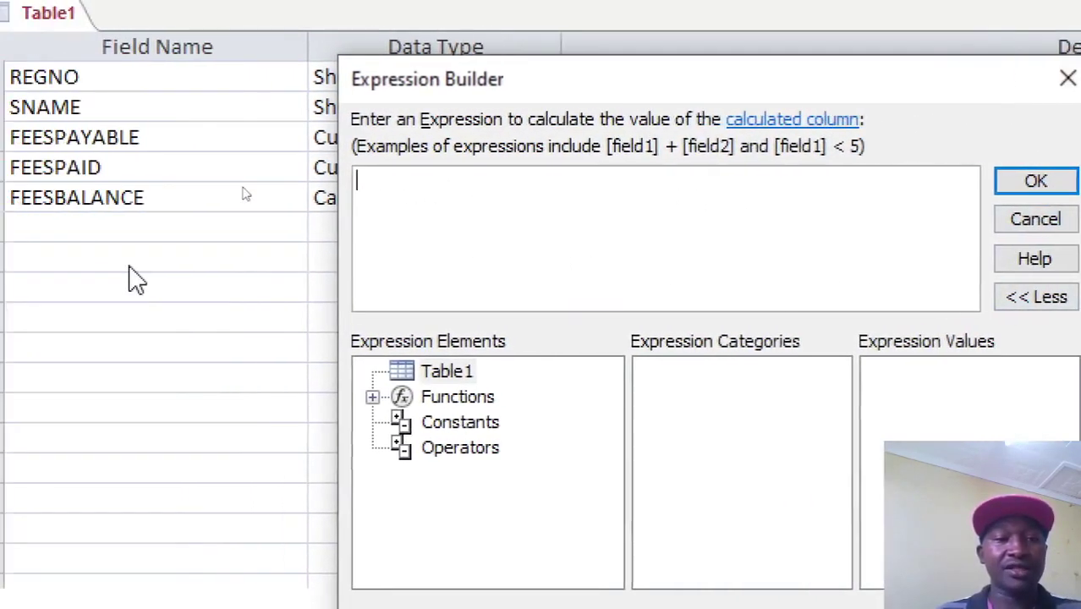
Enter [FEESPAYABLE]-[FEESPAID] as FEESBALANCE's expression and confirm it.
{"action": "type", "text": "[FEESPAYABLE"}
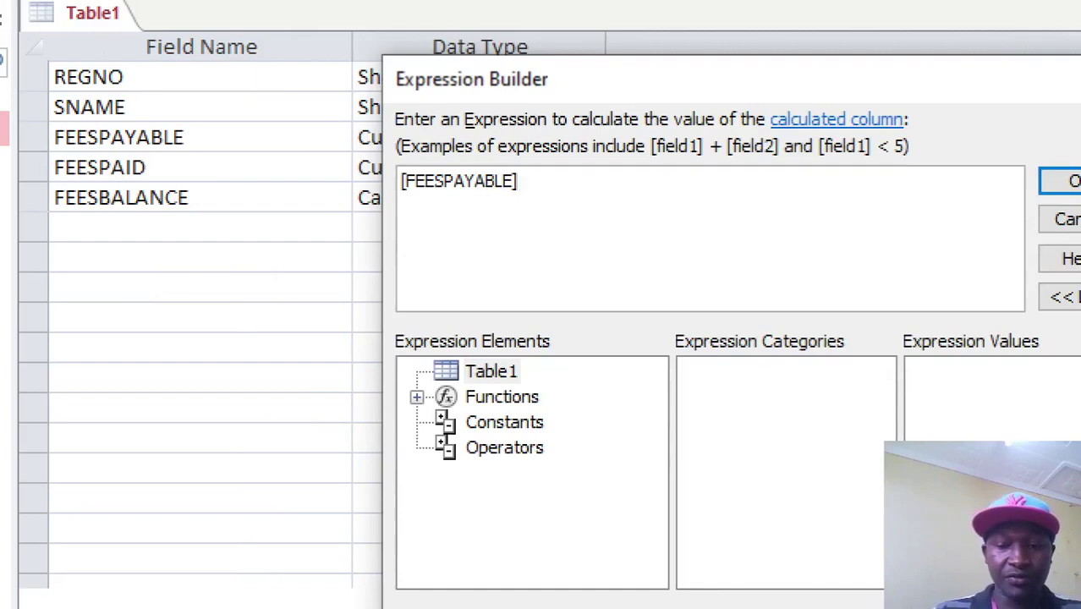
{"action": "type", "text": "]-[FEE"}
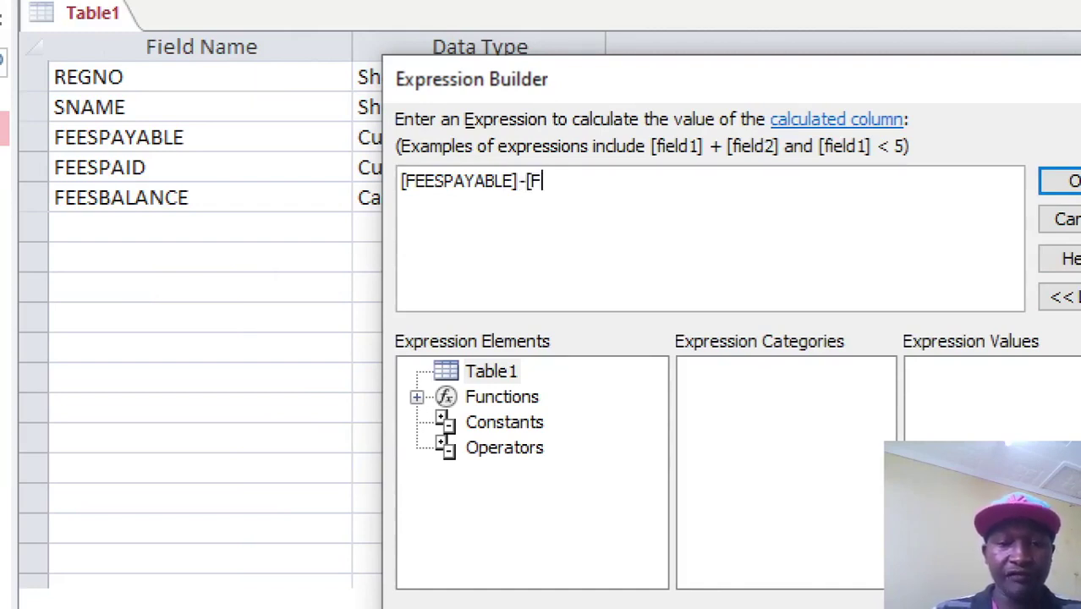
{"action": "type", "text": "SPAID"}
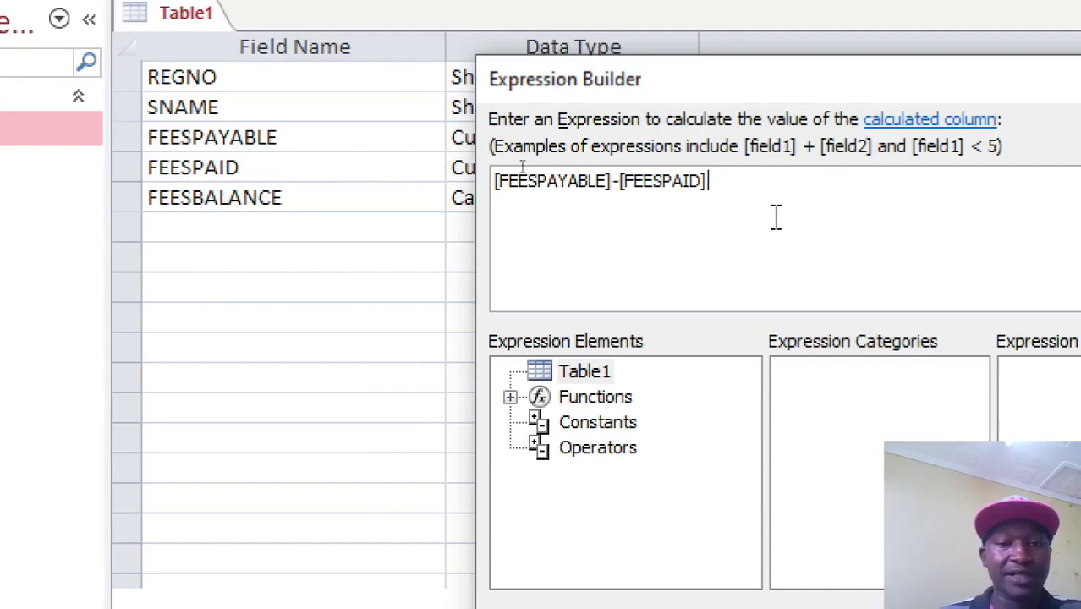
{"action": "left_click", "coordinate": [943, 179]}
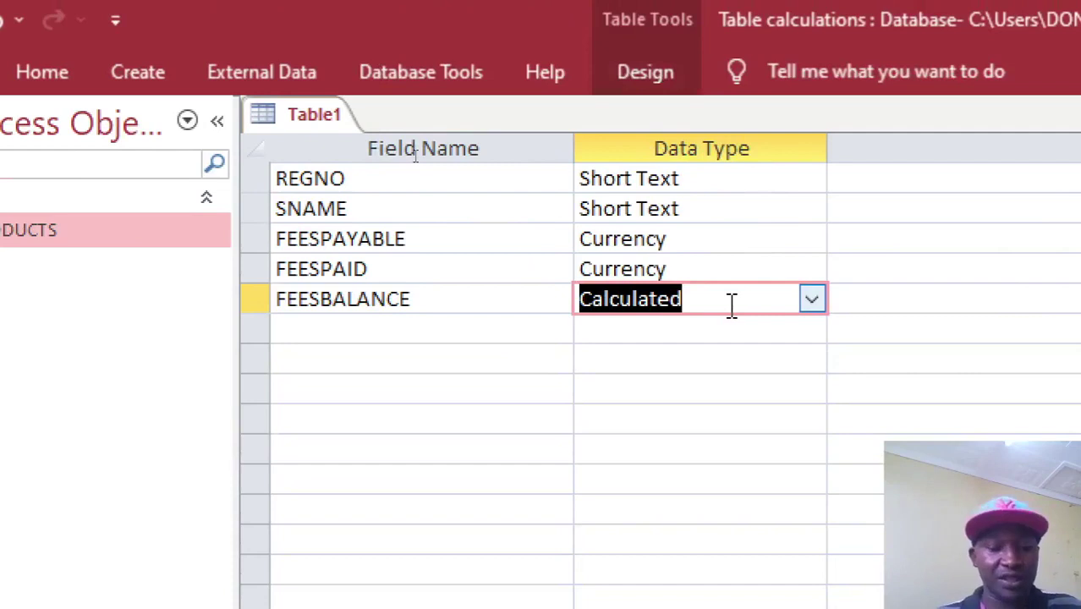
{"action": "type", "text": "S"}
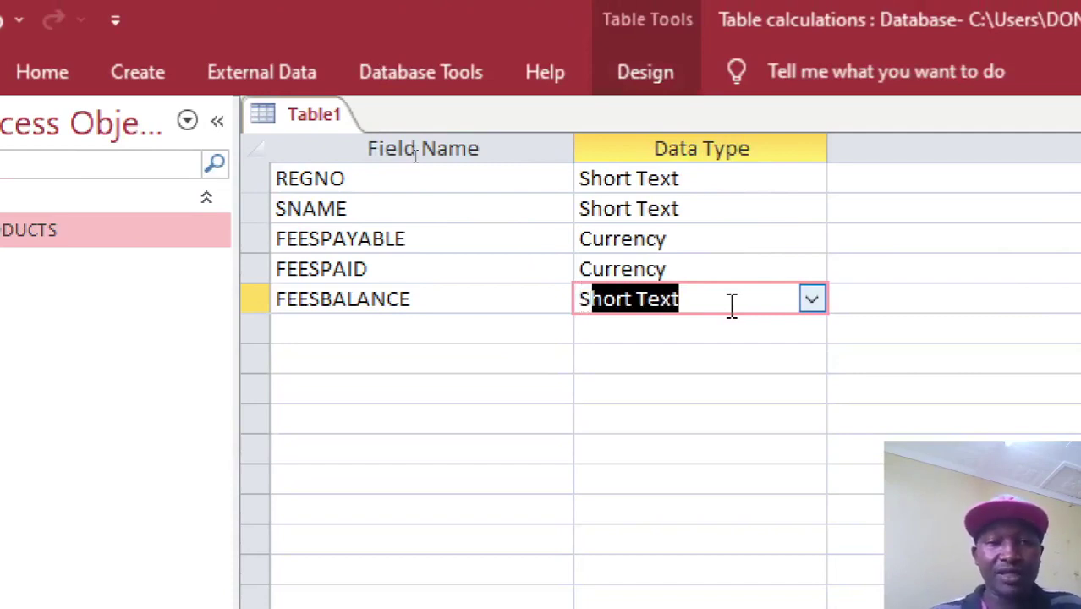
{"action": "key", "text": "Escape"}
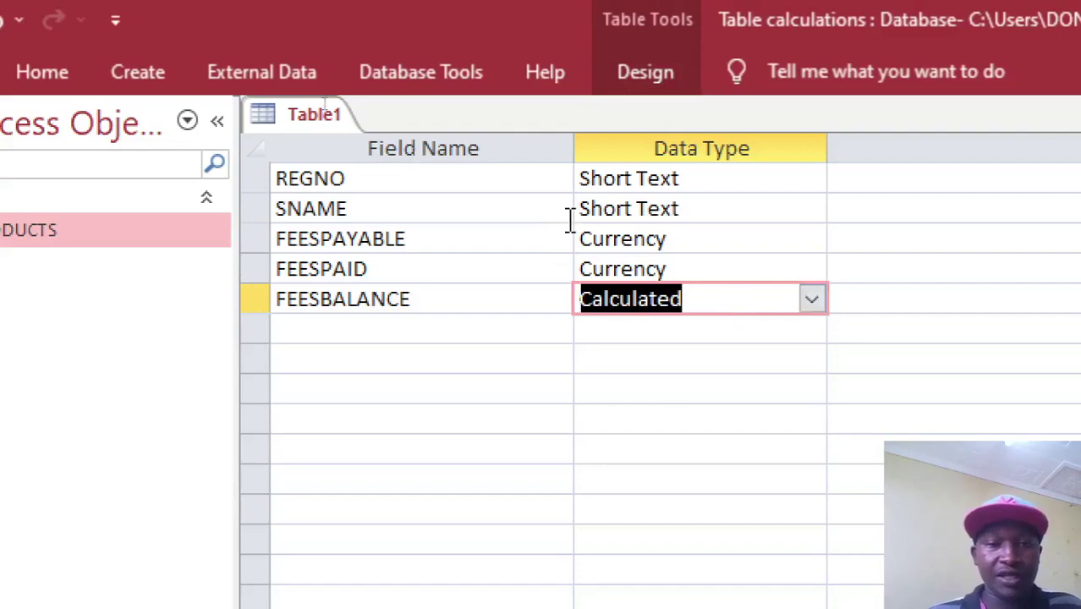
{"action": "left_click", "coordinate": [491, 178]}
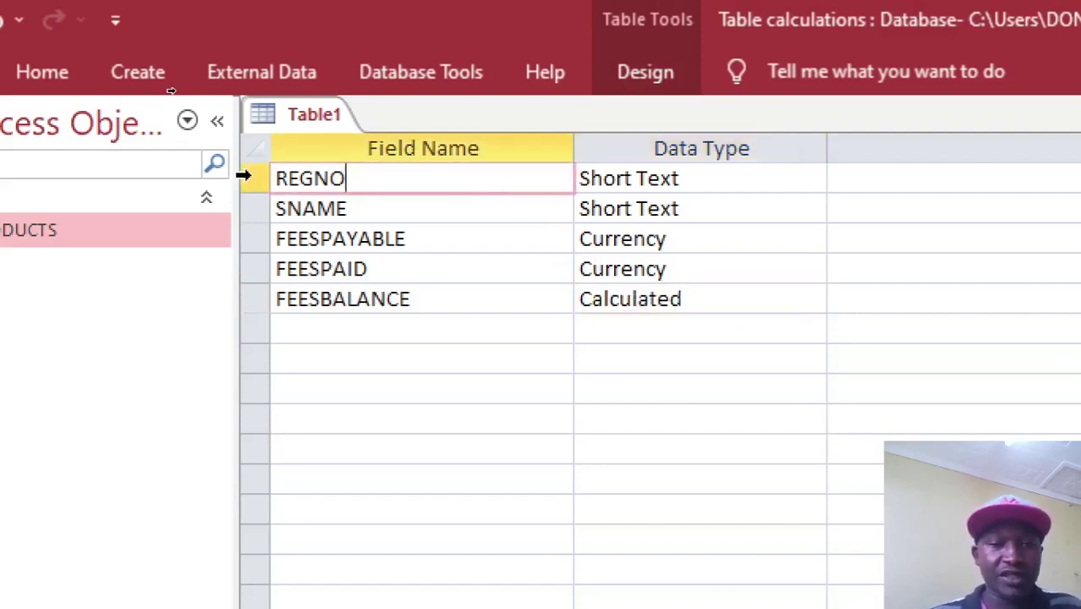
Insert an SNUM field above REGNO as an AutoNumber primary key.
{"action": "right_click", "coordinate": [245, 181]}
{"action": "left_click", "coordinate": [343, 347]}
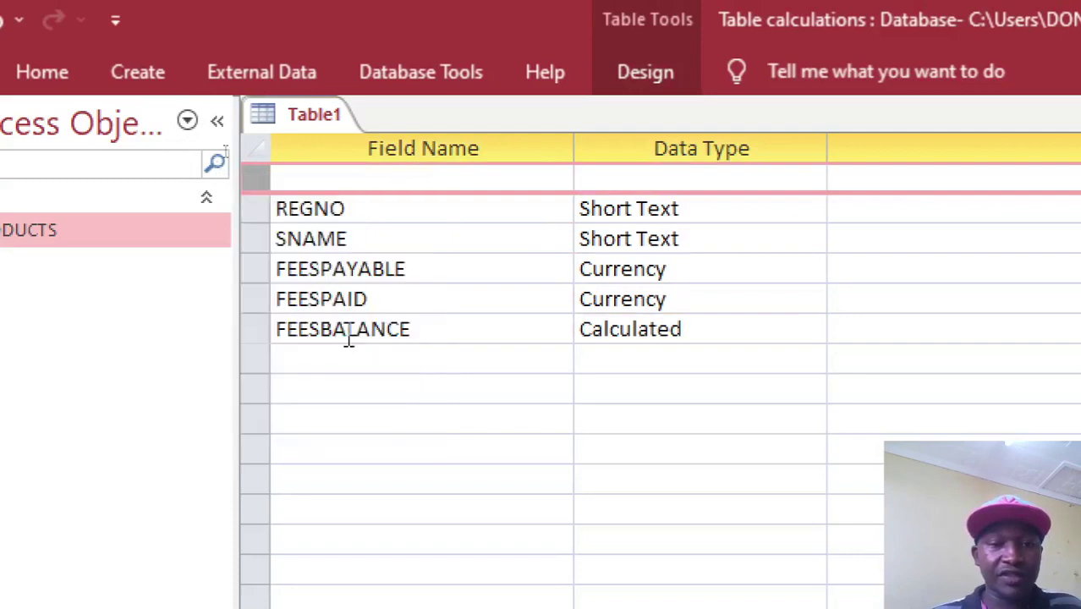
{"action": "left_click", "coordinate": [370, 188]}
{"action": "type", "text": "SNUM"}
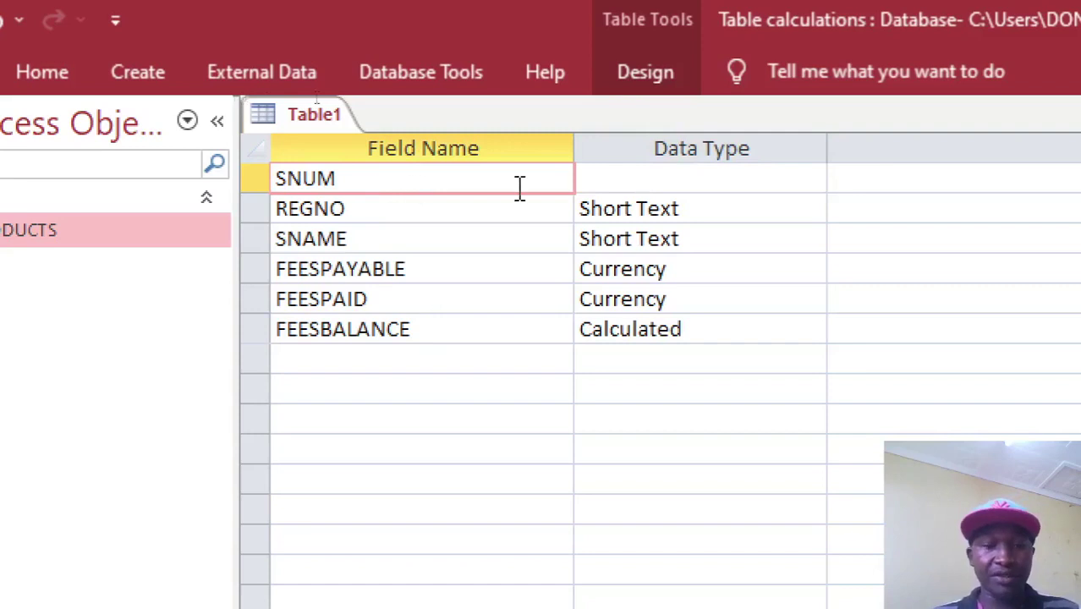
{"action": "left_click", "coordinate": [616, 177]}
{"action": "double_click", "coordinate": [617, 178]}
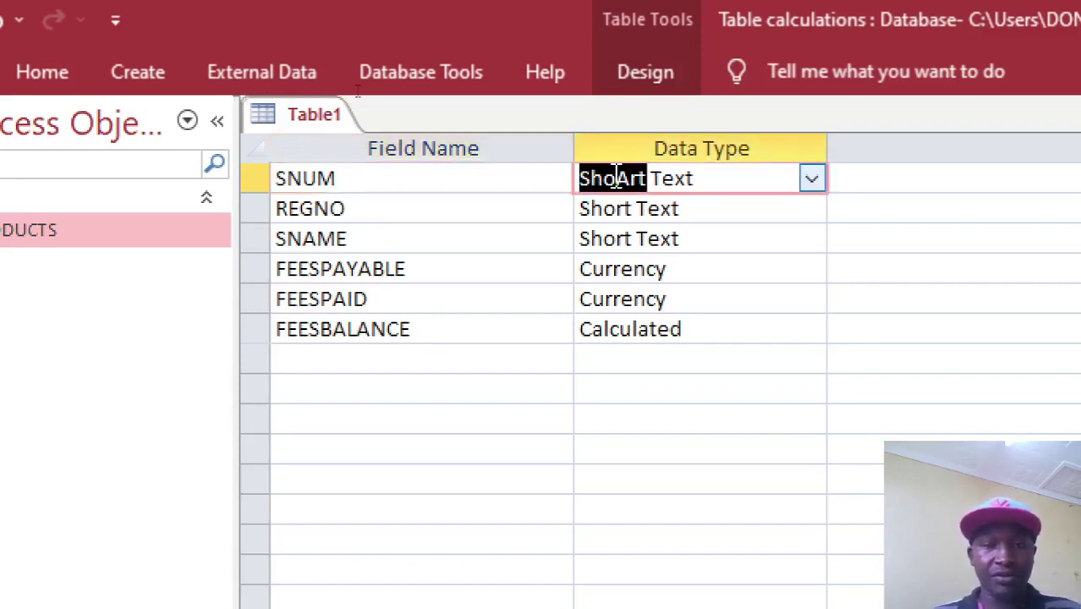
{"action": "left_click", "coordinate": [617, 178]}
{"action": "double_click", "coordinate": [618, 177]}
{"action": "left_click", "coordinate": [617, 178]}
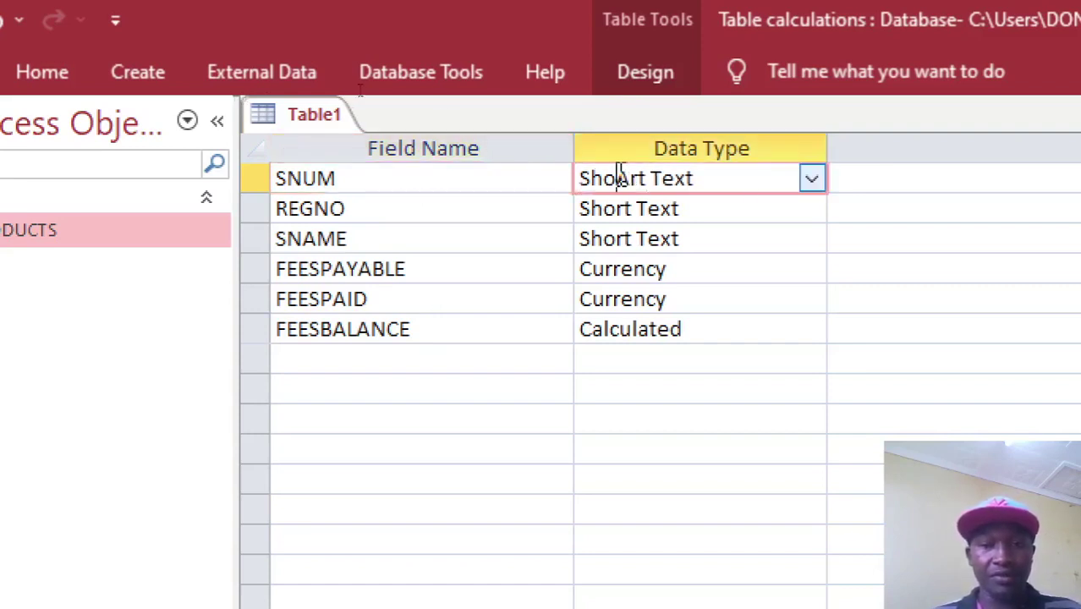
{"action": "left_click", "coordinate": [813, 179]}
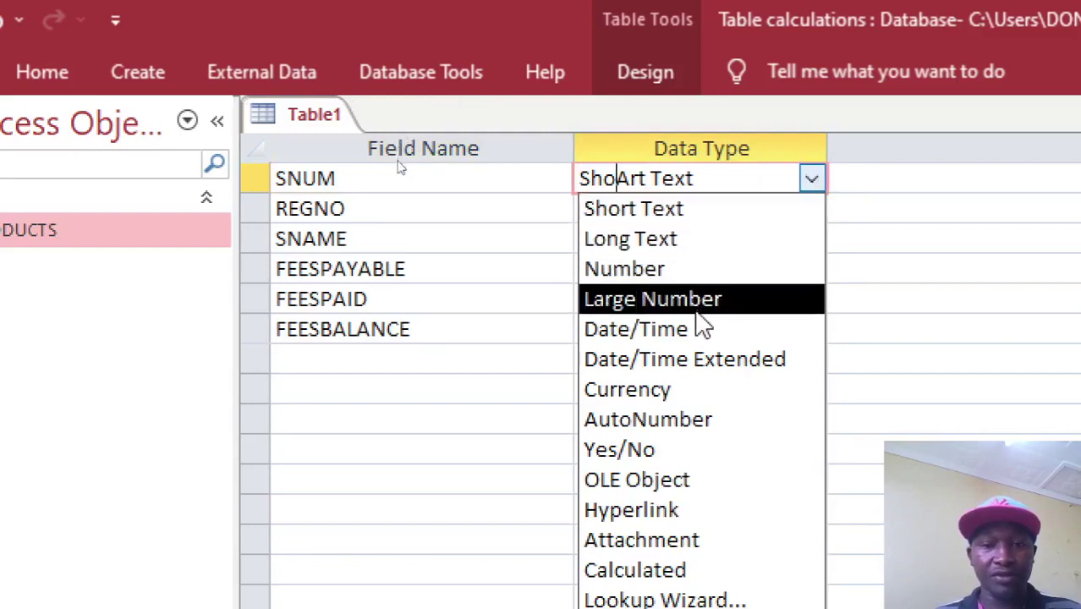
{"action": "left_click", "coordinate": [674, 419]}
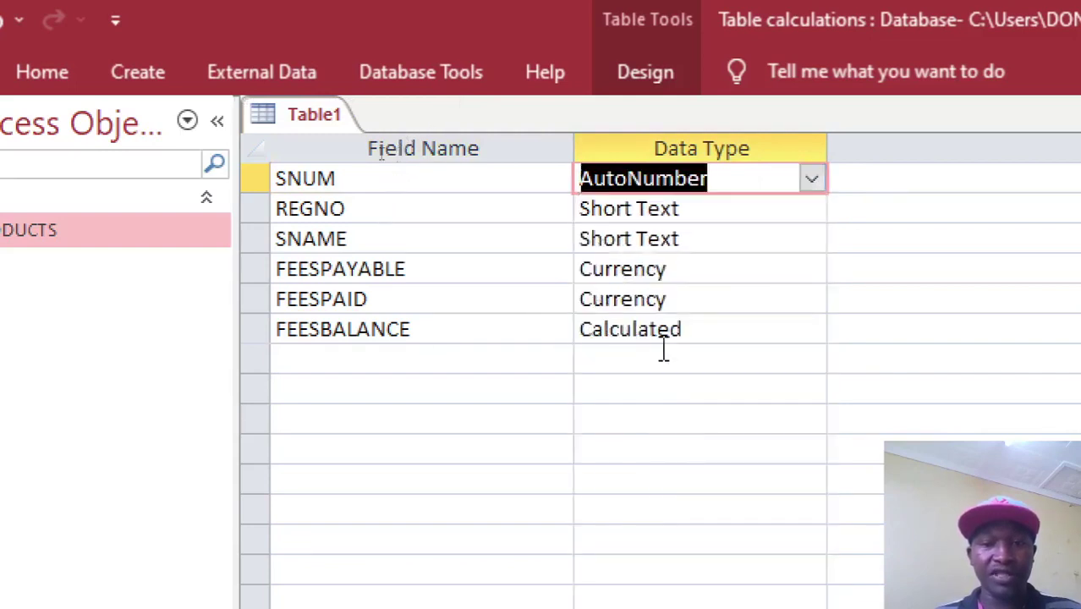
{"action": "right_click", "coordinate": [529, 187]}
{"action": "left_click", "coordinate": [589, 208]}
Save the new table as FEES.
{"action": "key", "text": "ctrl+s"}
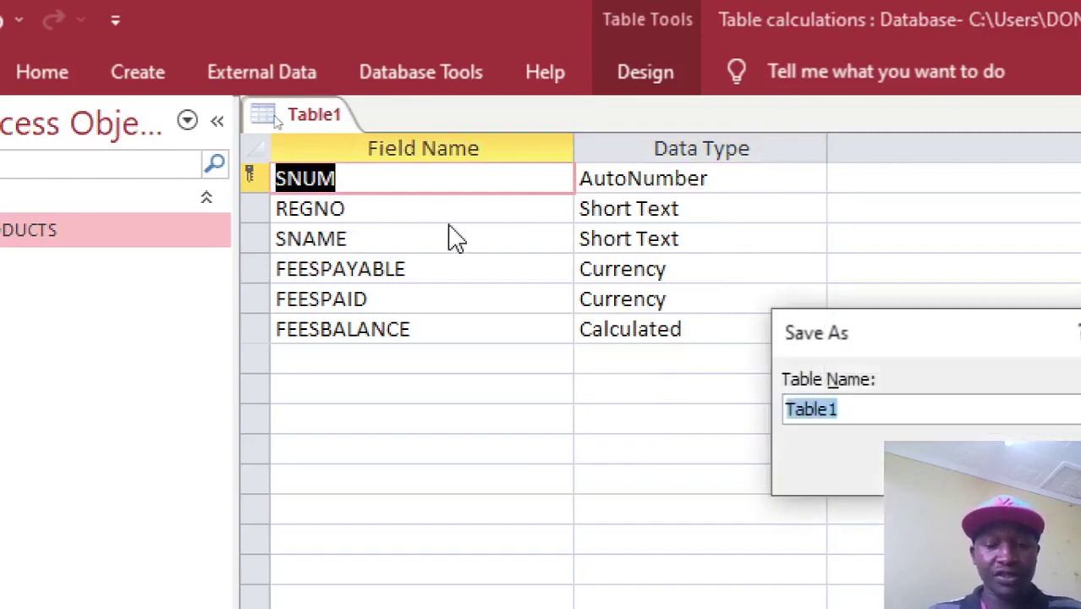
{"action": "type", "text": "SEES"}
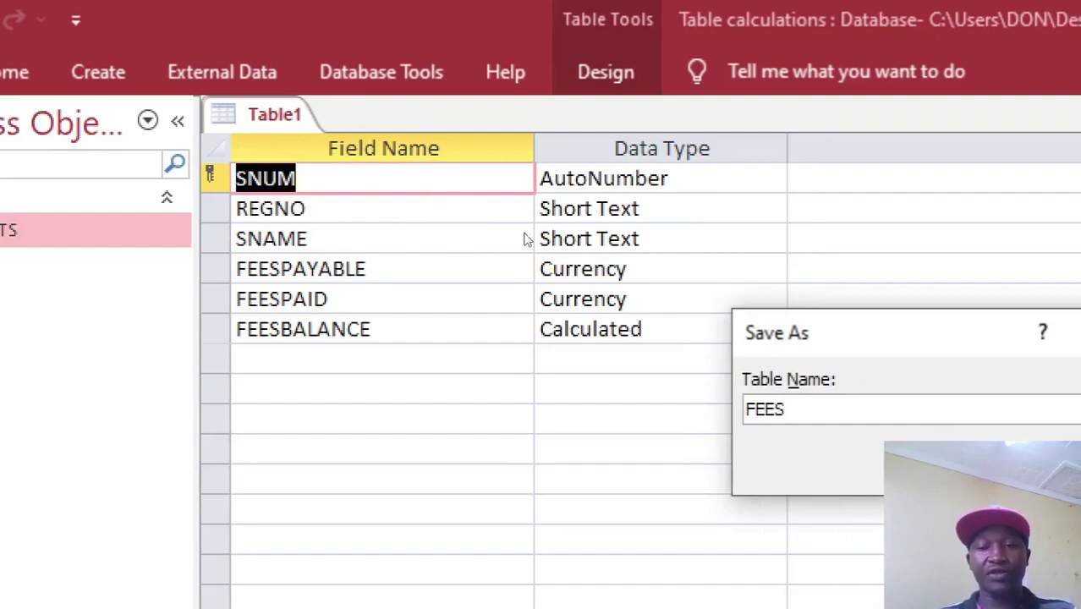
{"action": "key", "text": "Return"}
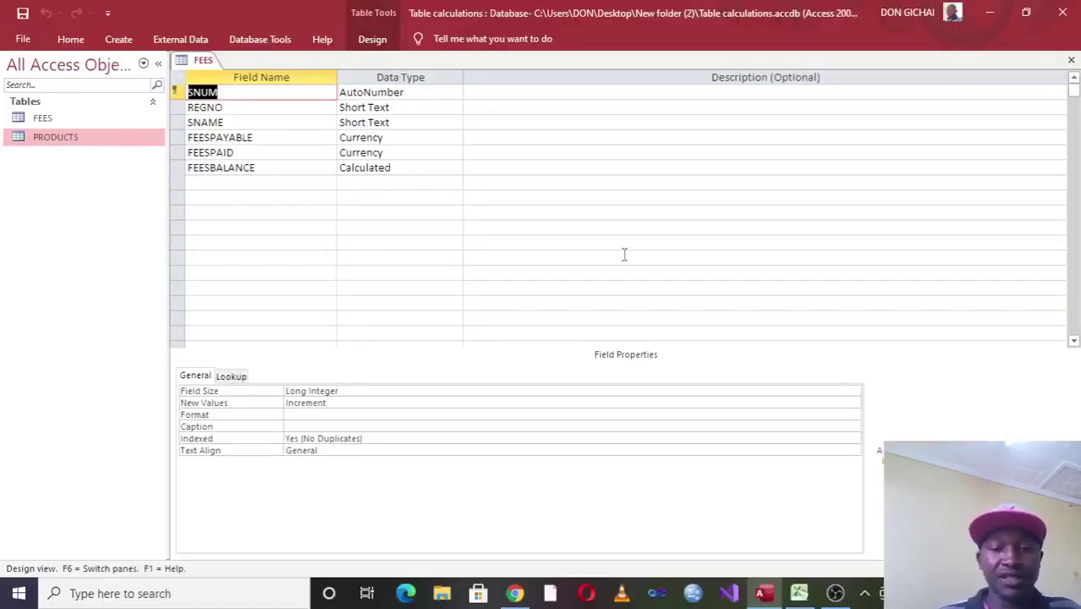
In Excel, select and copy the student fee records REGNO to FEESPAID, then return to Access.
{"action": "left_click", "coordinate": [799, 593]}
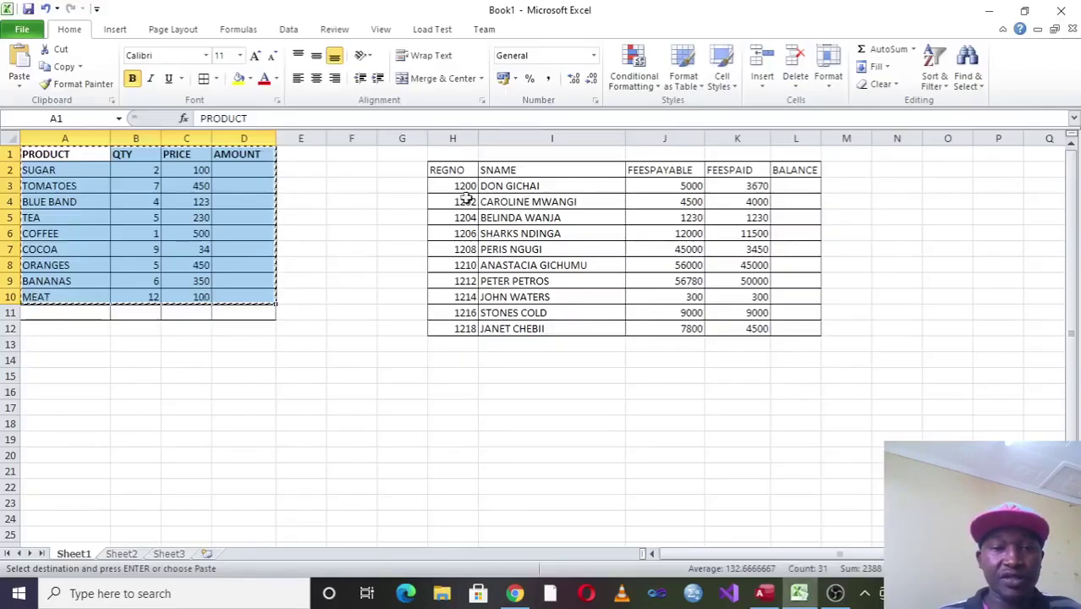
{"action": "left_click_drag", "start_coordinate": [452, 170], "coordinate": [716, 328]}
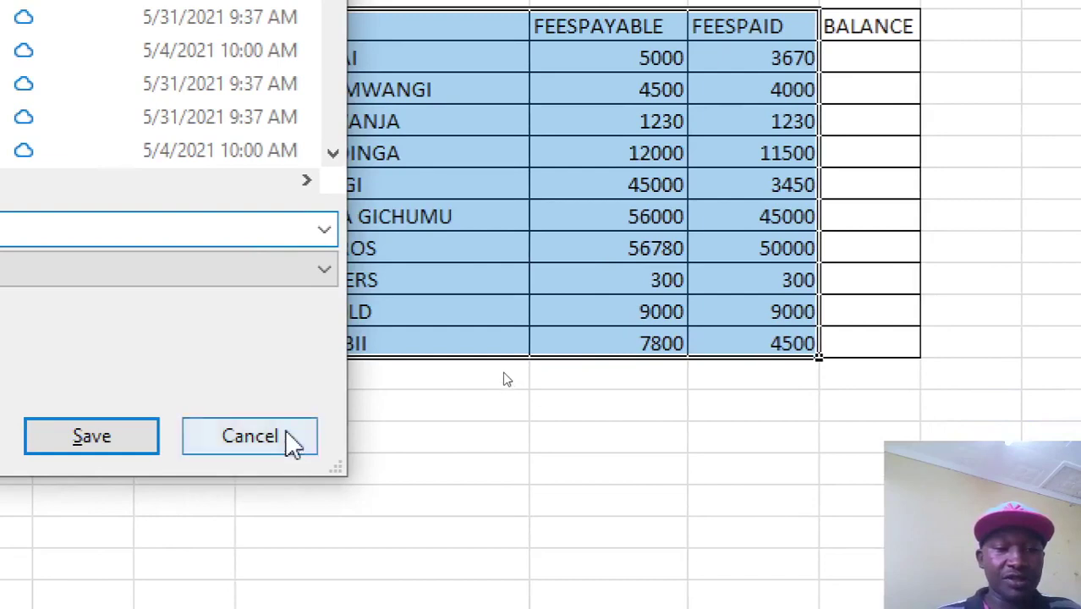
{"action": "left_click", "coordinate": [166, 563]}
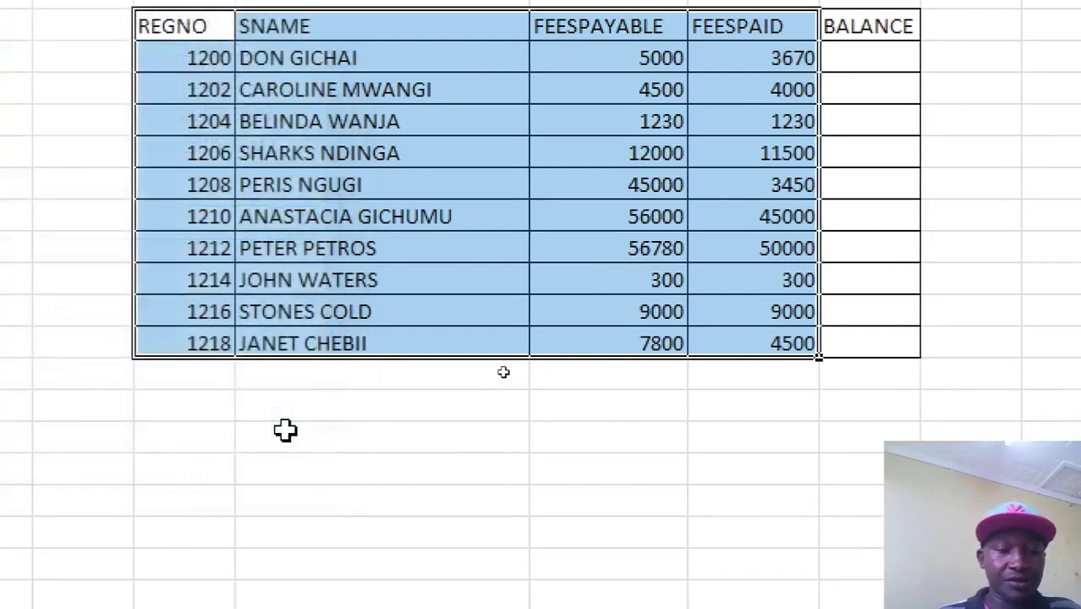
{"action": "key", "text": "ctrl+c"}
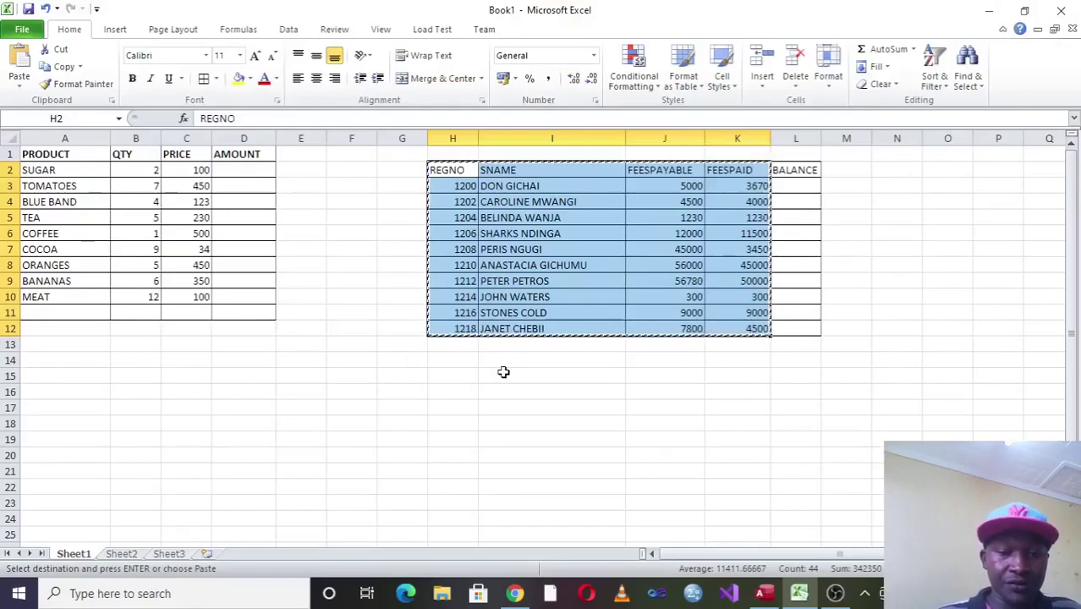
{"action": "left_click", "coordinate": [764, 593]}
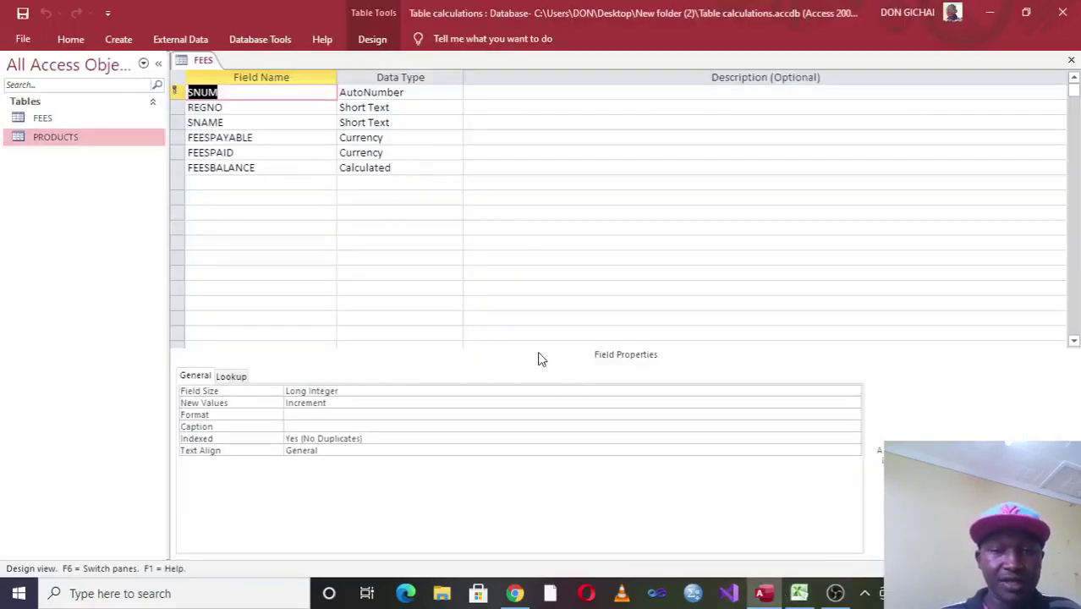
Paste the ten copied student records into the FEES table's REGNO–FEESBALANCE columns.
{"action": "double_click", "coordinate": [44, 138]}
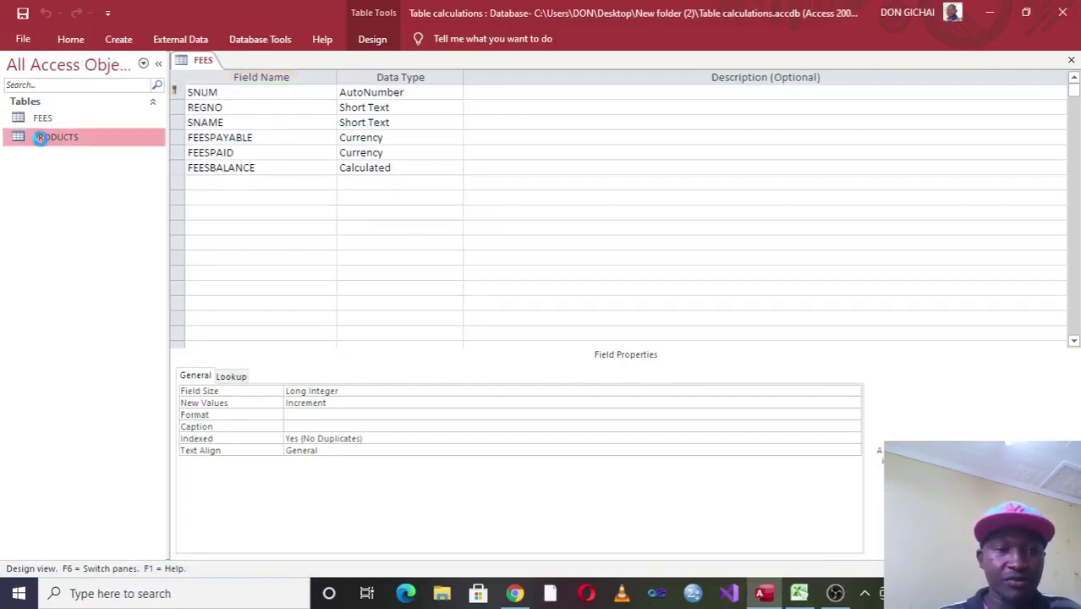
{"action": "double_click", "coordinate": [50, 123]}
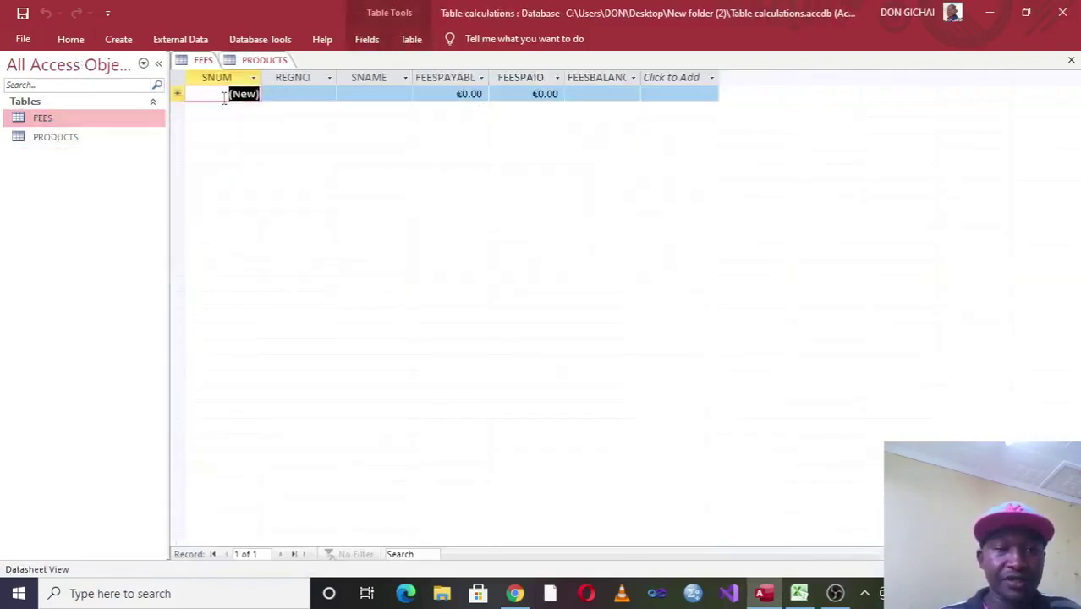
{"action": "left_click_drag", "start_coordinate": [288, 81], "coordinate": [603, 147]}
{"action": "key", "text": "ctrl+v"}
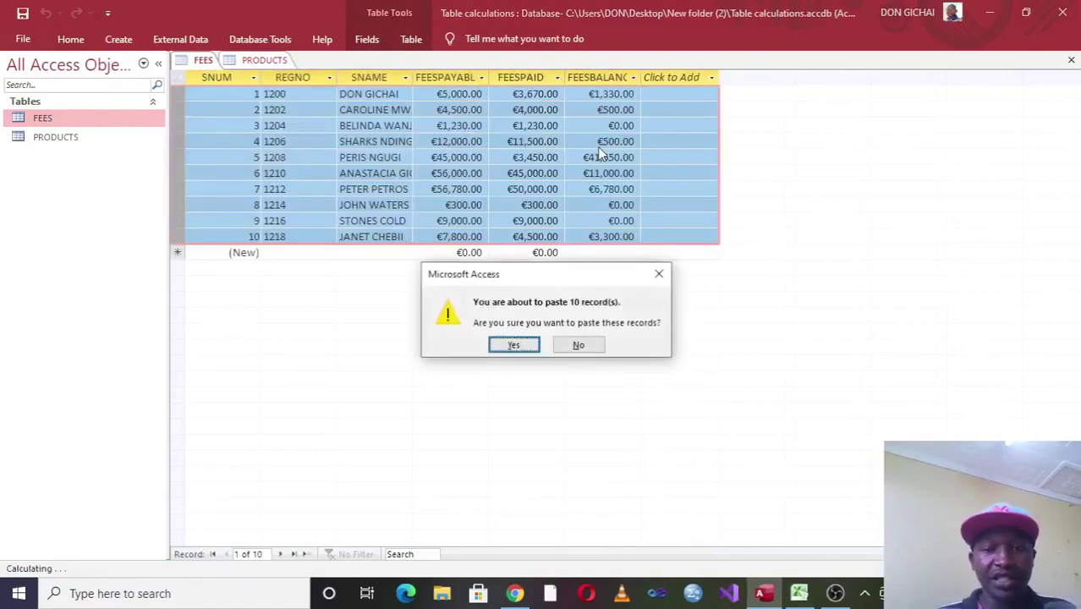
{"action": "left_click", "coordinate": [526, 347]}
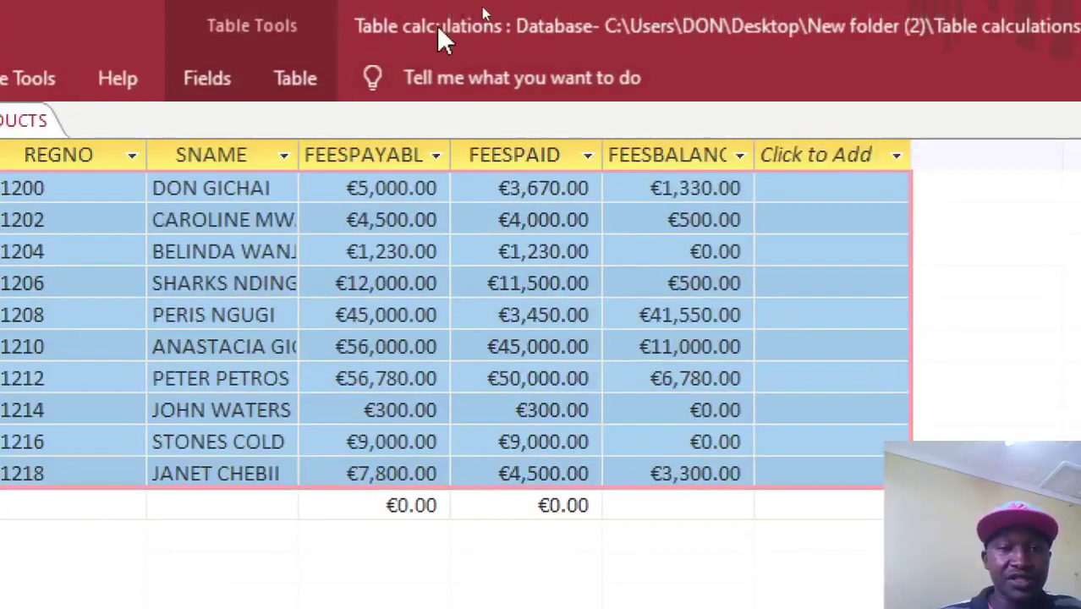
Widen the FEESPAYABLE and SNAME columns so full values and names show.
{"action": "left_click_drag", "start_coordinate": [490, 77], "coordinate": [493, 76]}
{"action": "left_click_drag", "start_coordinate": [468, 151], "coordinate": [469, 152]}
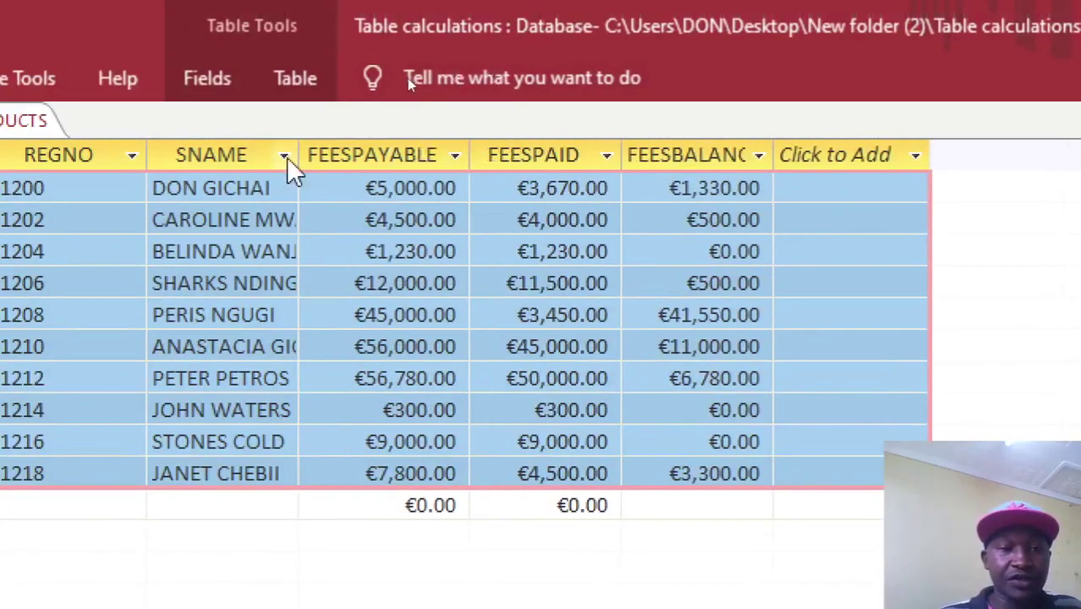
{"action": "left_click_drag", "start_coordinate": [301, 155], "coordinate": [369, 161]}
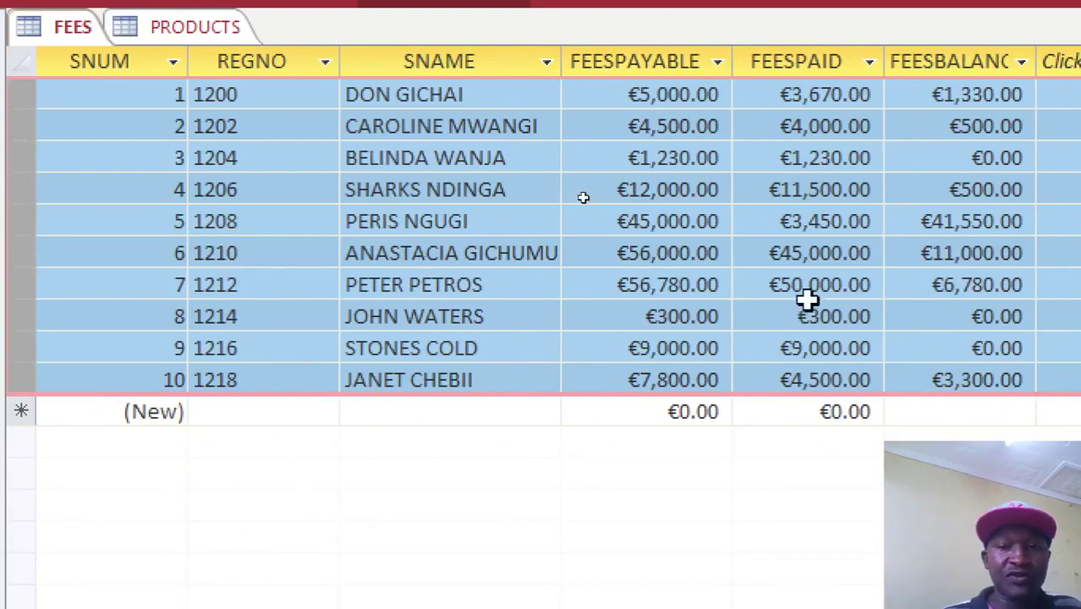
Add REGNO 1300 with the student's name, 9000 fees payable and zero paid.
{"action": "left_click", "coordinate": [293, 412]}
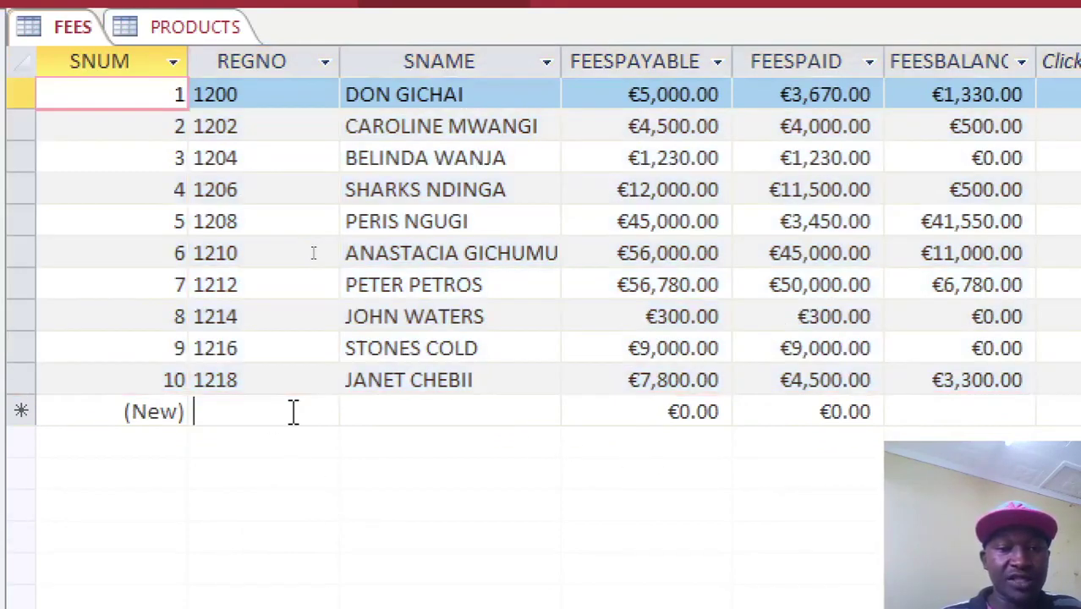
{"action": "type", "text": "1300"}
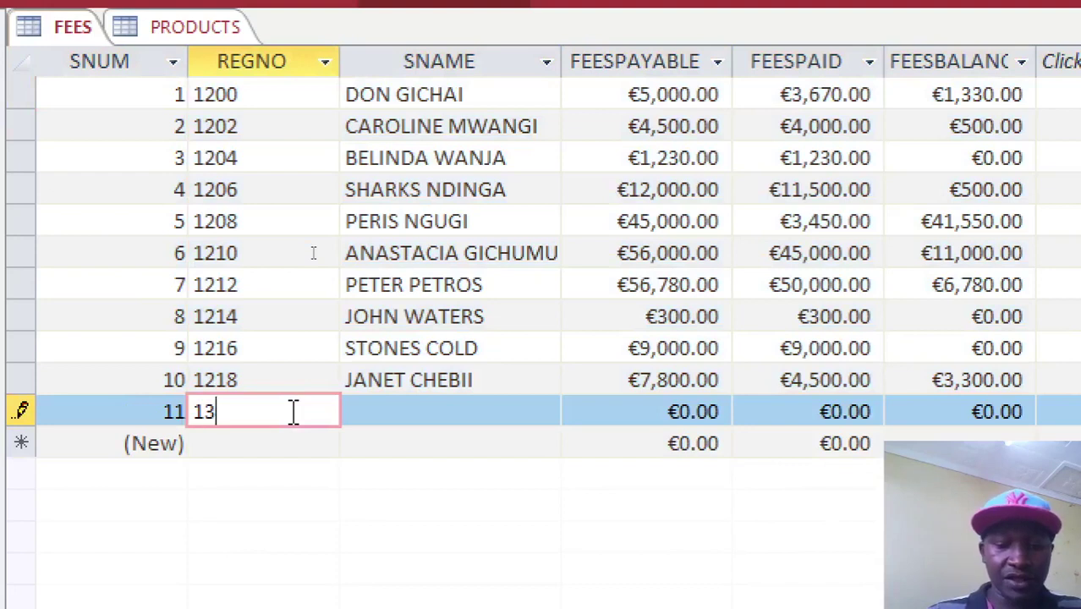
{"action": "left_click", "coordinate": [453, 412]}
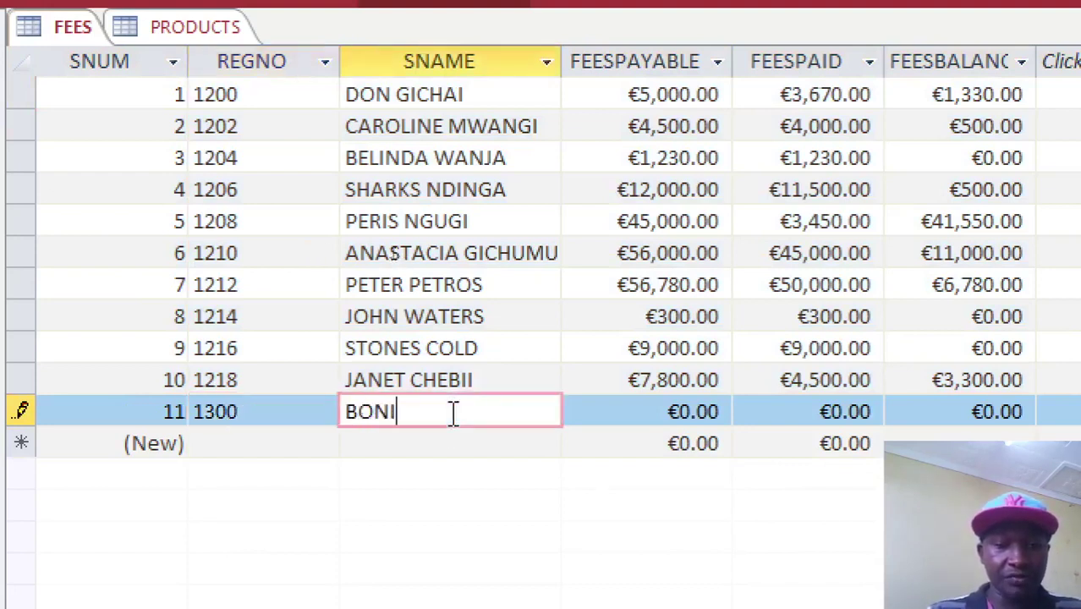
{"action": "key", "text": "Tab"}
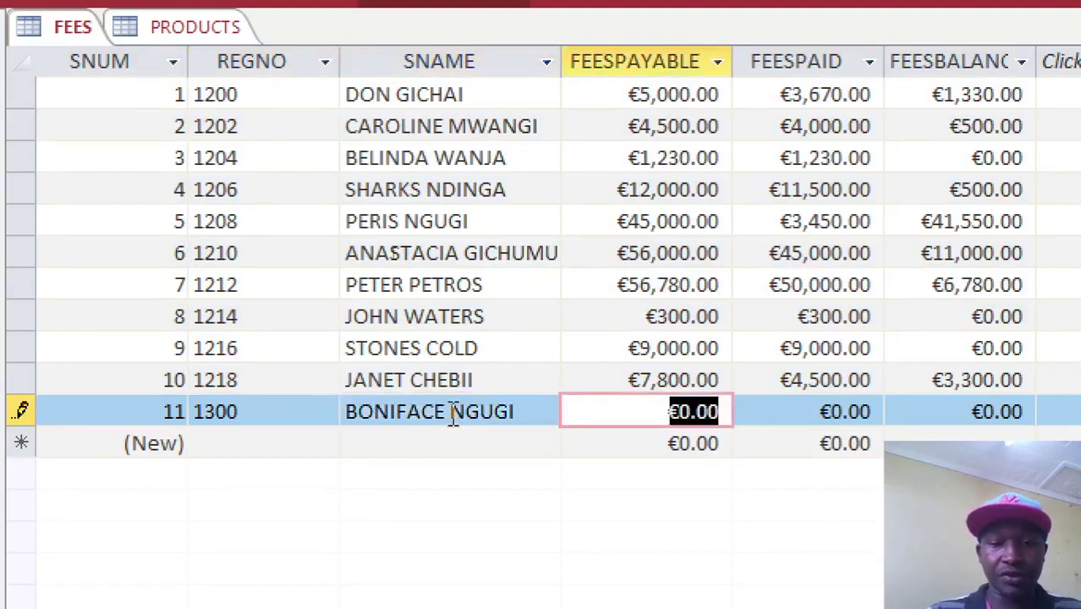
{"action": "type", "text": "9000"}
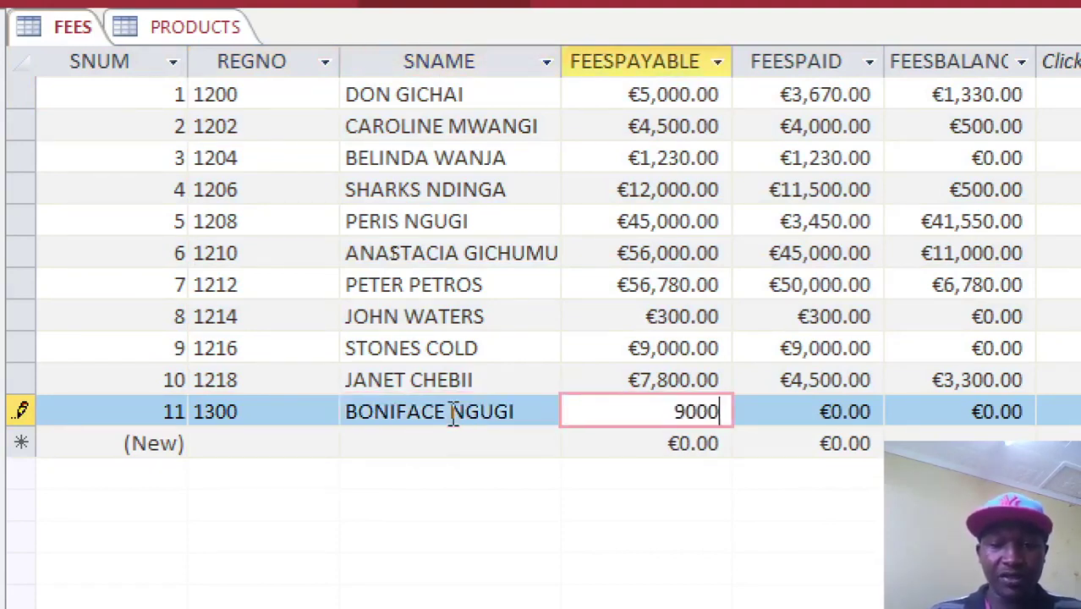
{"action": "key", "text": "Tab"}
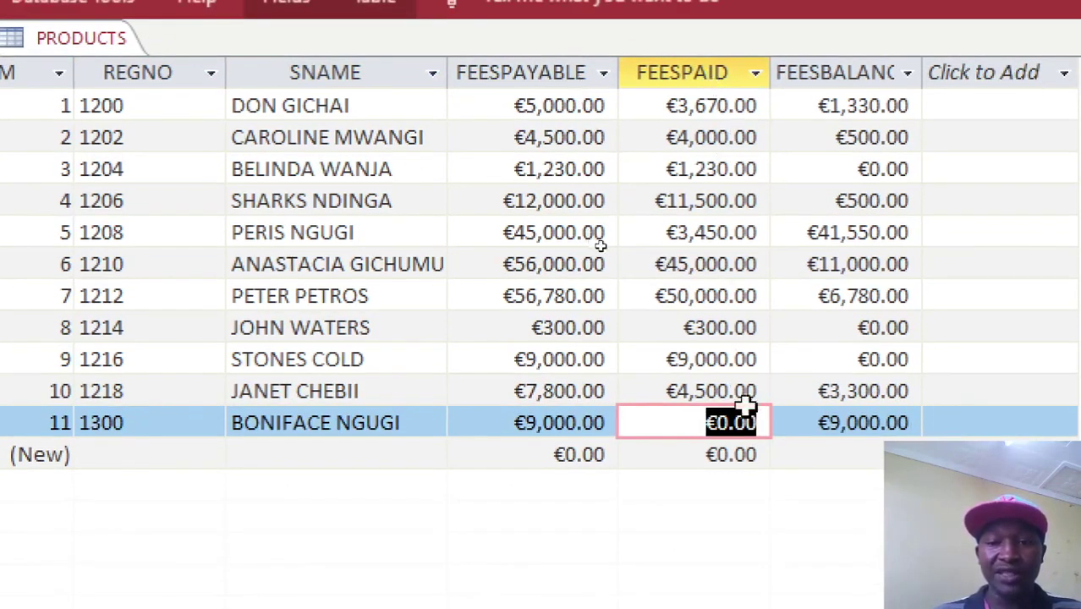
{"action": "key", "text": "Tab"}
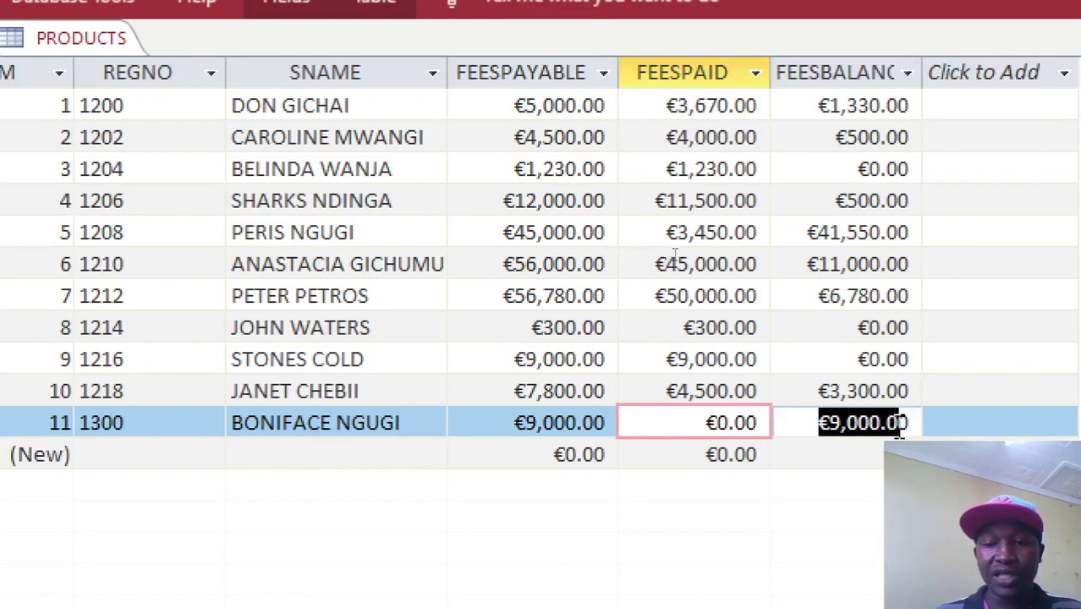
Add and save REGNO 14500 with the student's name, 8900 payable and 9000 paid.
{"action": "left_click", "coordinate": [154, 453]}
{"action": "type", "text": "14500"}
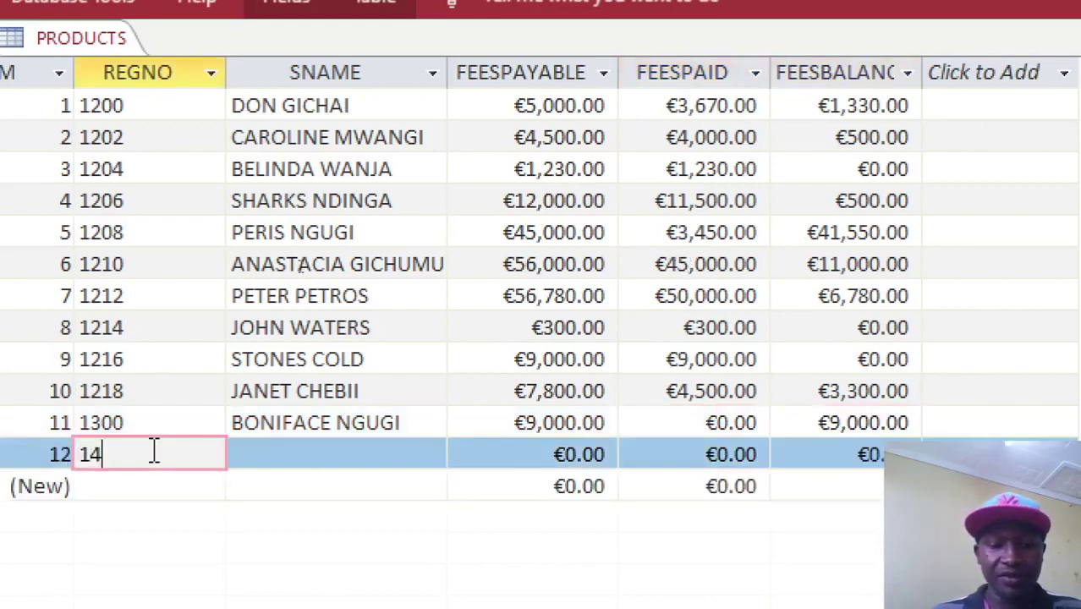
{"action": "left_click", "coordinate": [248, 458]}
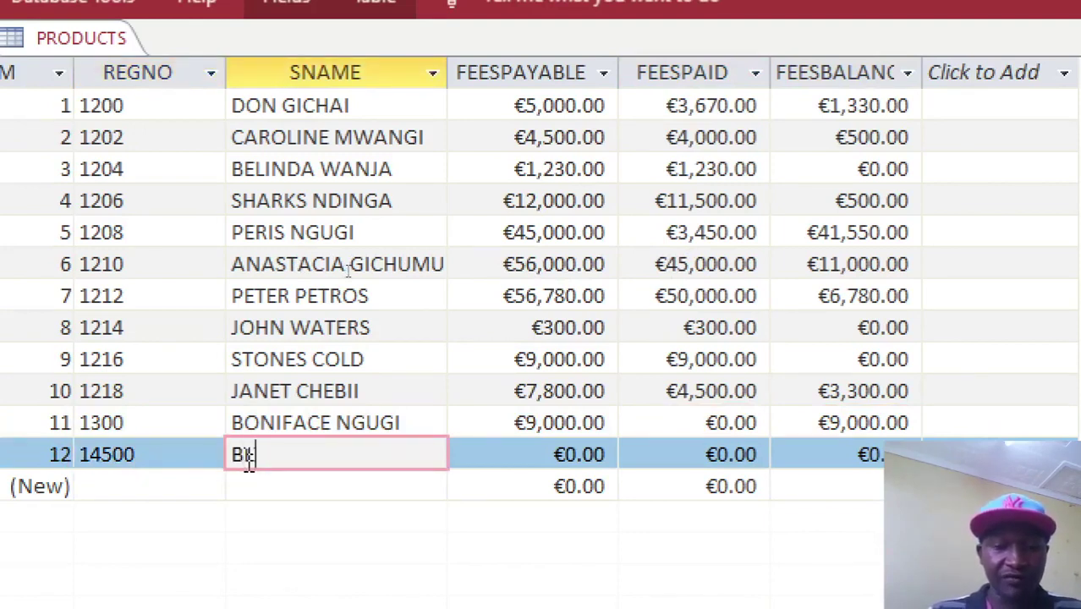
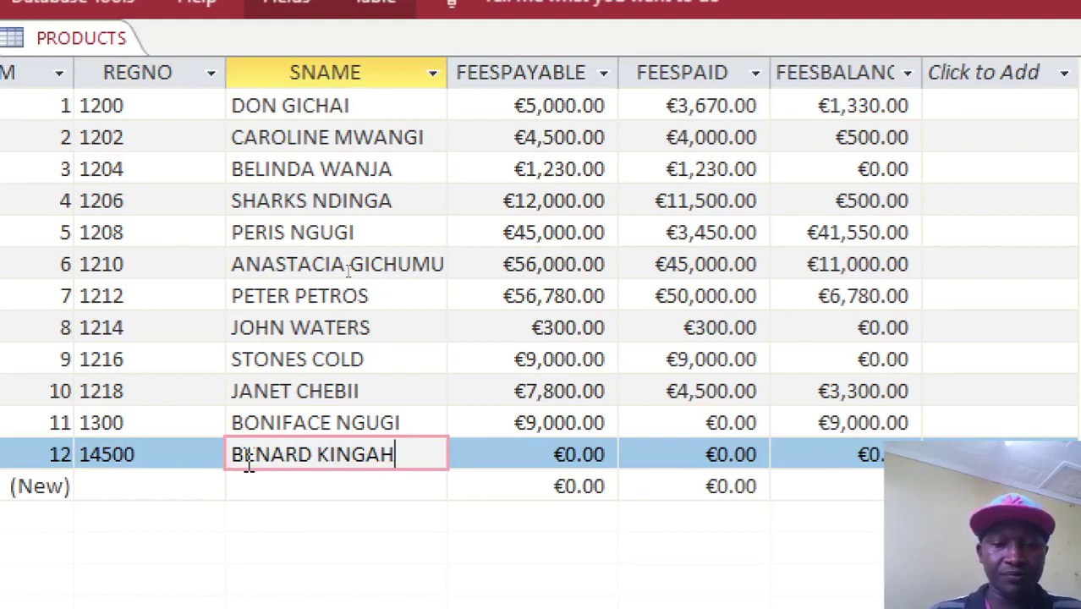
{"action": "key", "text": "Tab"}
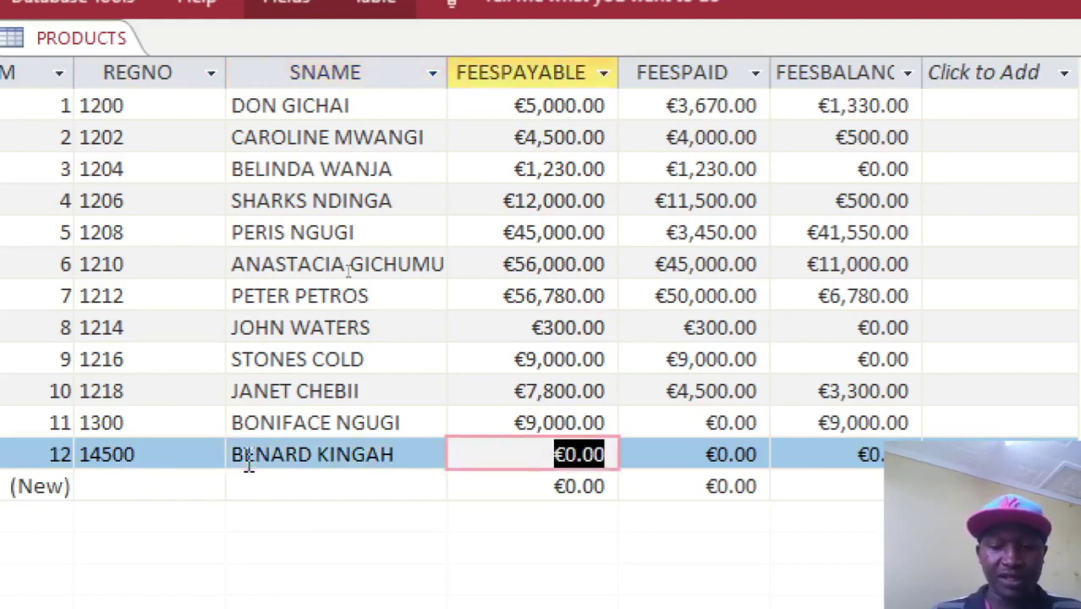
{"action": "type", "text": "8900"}
{"action": "key", "text": "Tab"}
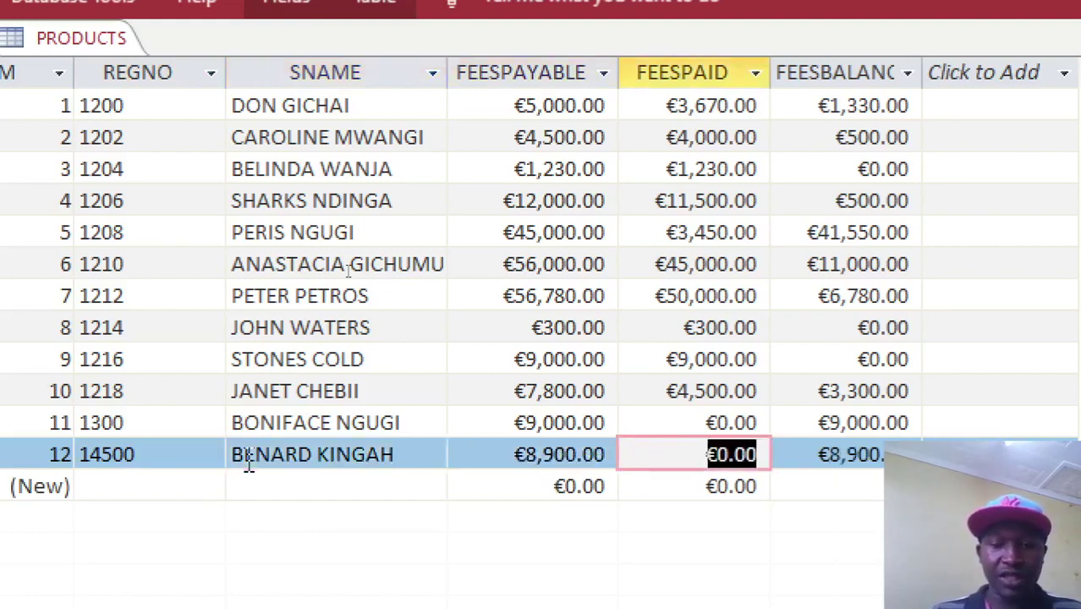
{"action": "type", "text": "9000"}
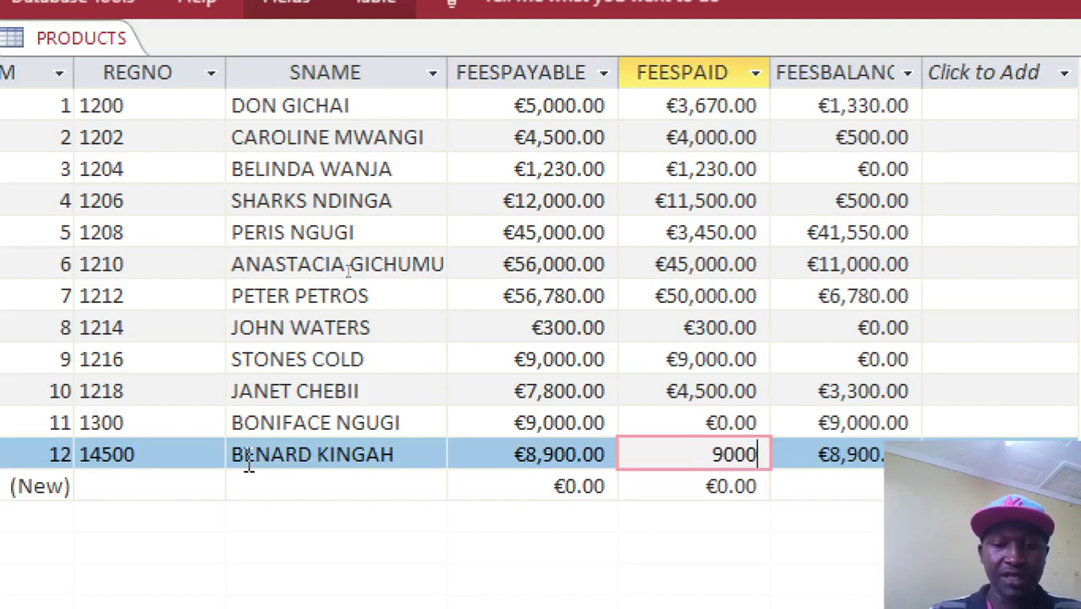
{"action": "key", "text": "Tab"}
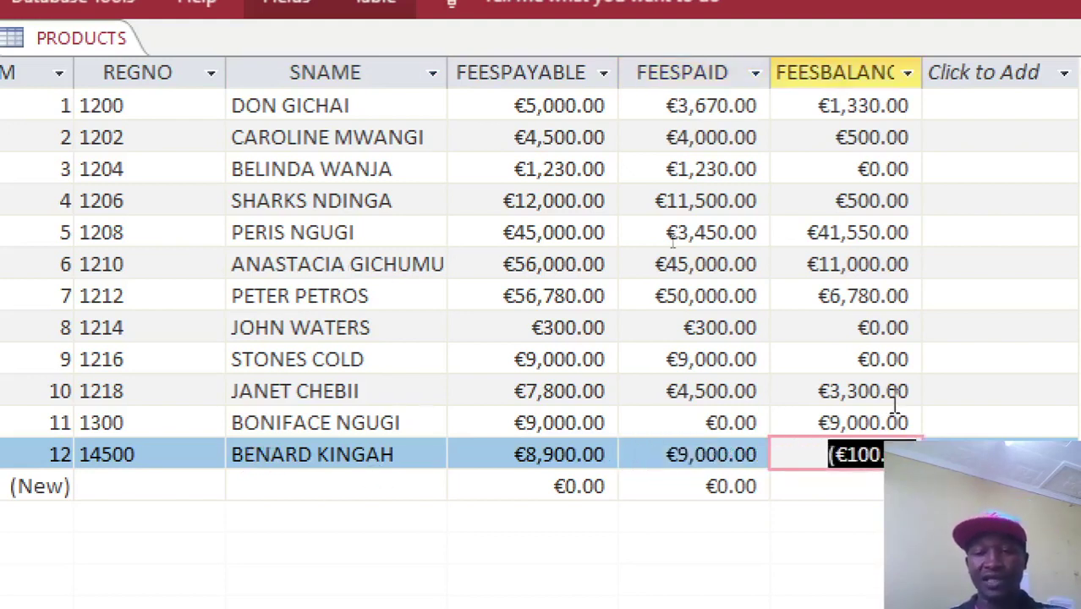
{"action": "left_click", "coordinate": [864, 371]}
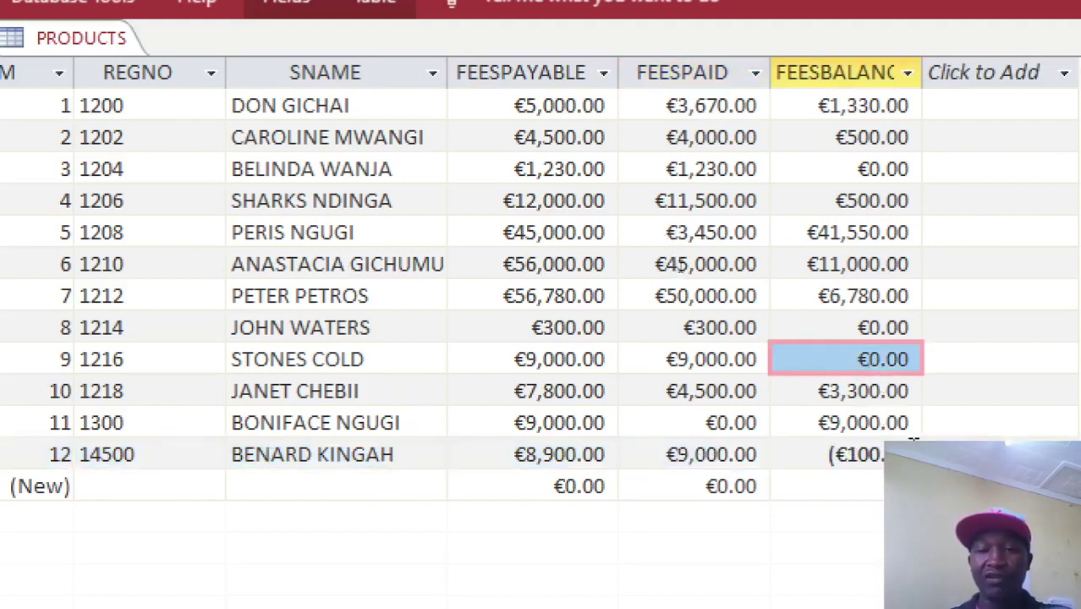